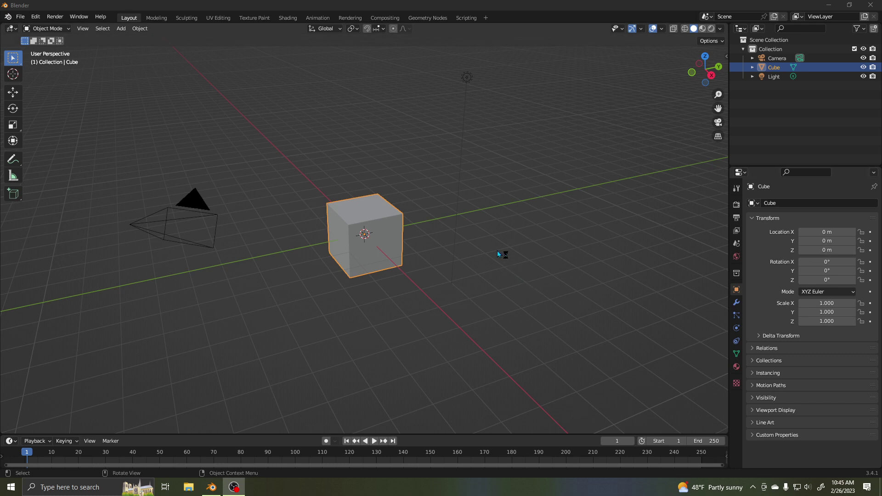
# Zoom in and out and orbit the view around the default cube.
pyautogui.scroll(-1, 495, 258)
pyautogui.scroll(3, 495, 258)
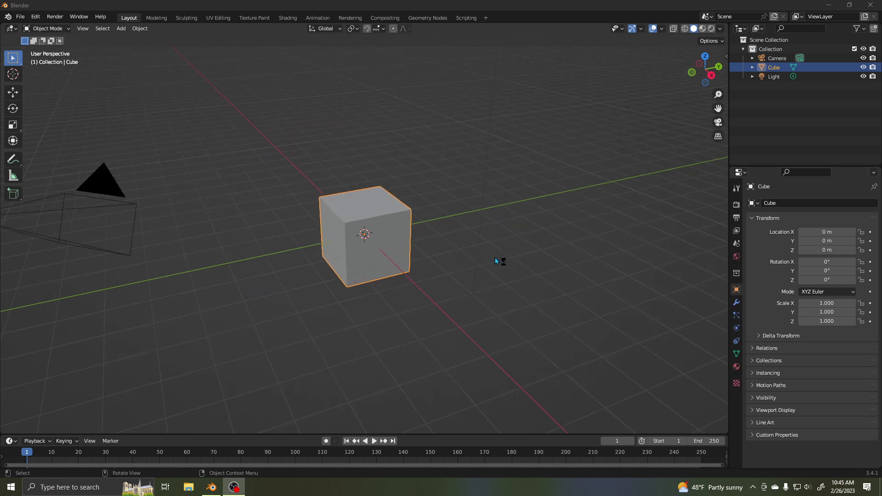
pyautogui.scroll(-2, 478, 258)
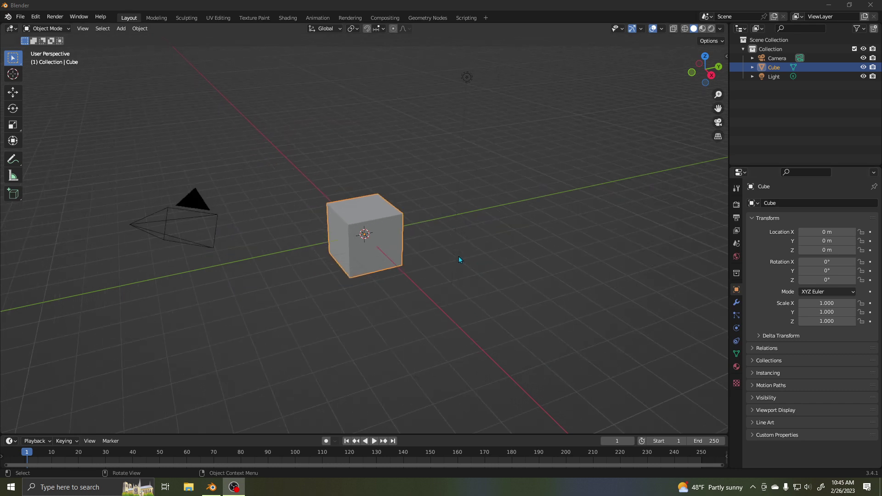
pyautogui.scroll(2, 459, 257)
pyautogui.moveTo(431, 255); pyautogui.dragTo(434, 205, button='middle')
# In Edit Mode with face select, scale down the cube's bottom face.
pyautogui.press('Tab')
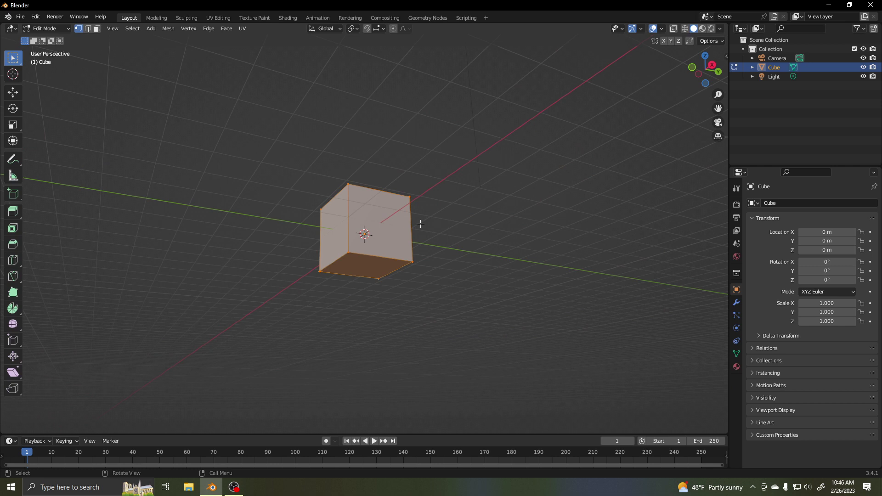
pyautogui.click(96, 30)
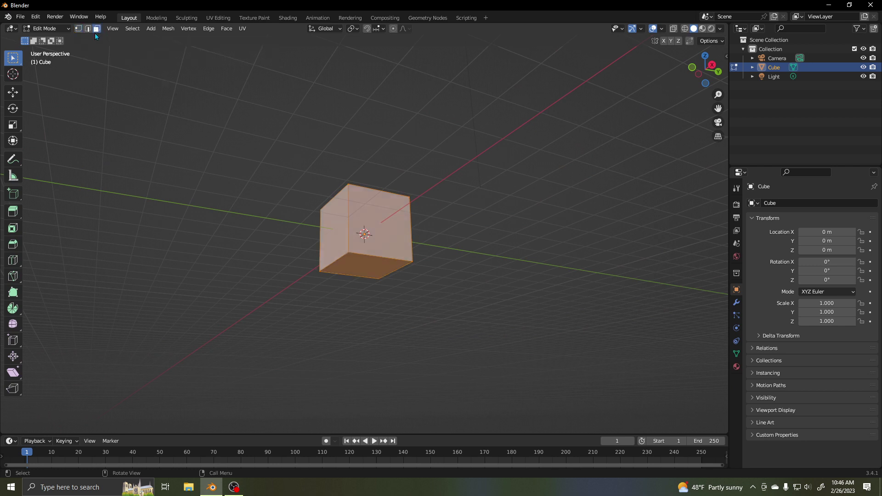
pyautogui.click(363, 280)
pyautogui.moveTo(459, 306); pyautogui.dragTo(437, 295, button='middle')
pyautogui.press('s')
pyautogui.click(419, 296)
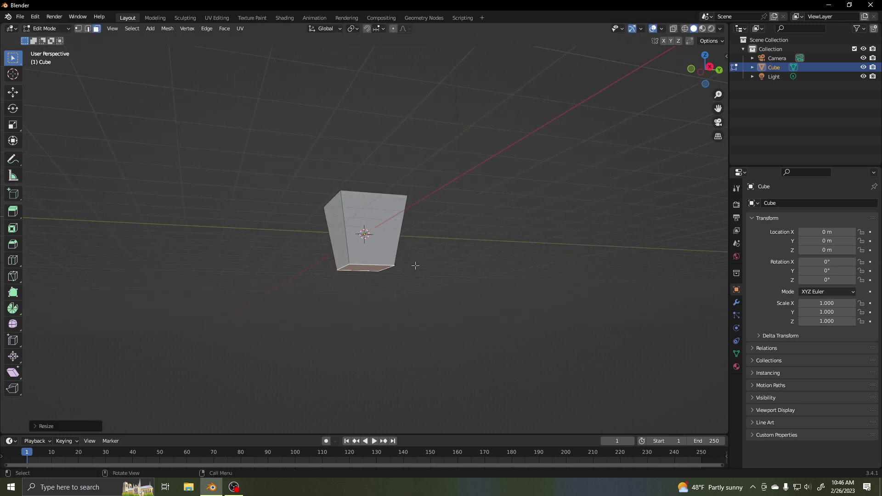
# Extrude the top face upward and scale it down to taper the column.
pyautogui.moveTo(415, 267); pyautogui.dragTo(396, 306, button='middle')
pyautogui.click(374, 198)
pyautogui.press('e')
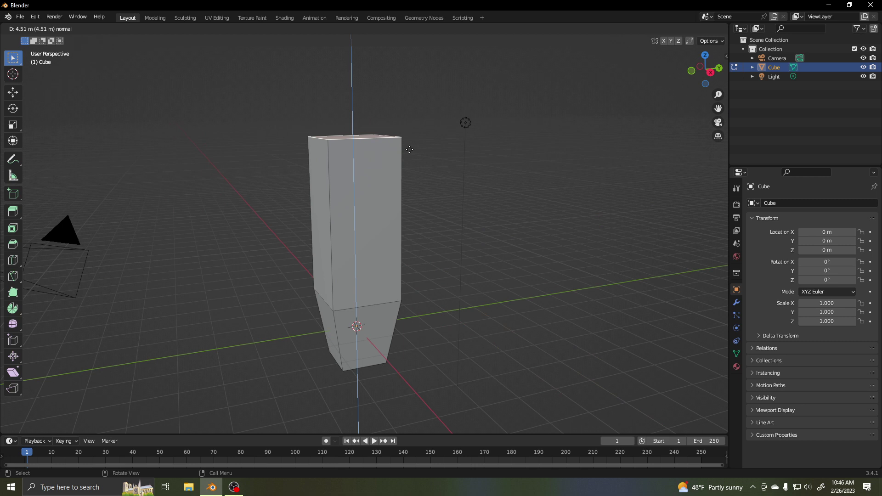
pyautogui.click(376, 83)
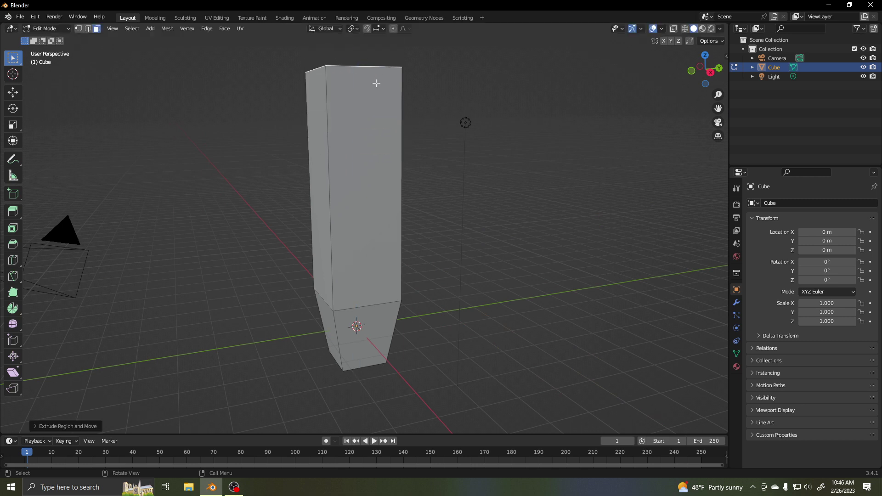
pyautogui.press('s')
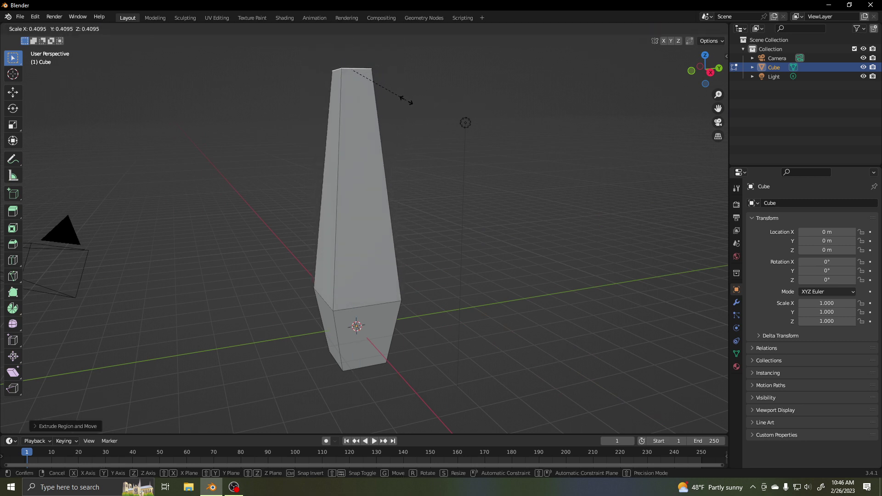
pyautogui.click(405, 100)
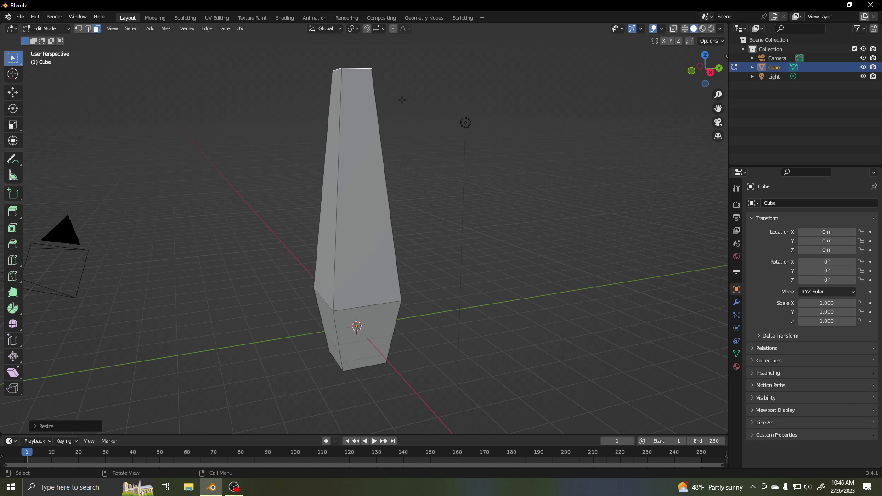
# Extrude a short cap from the top face and shrink it nearly to a point.
pyautogui.moveTo(402, 99); pyautogui.dragTo(400, 226, button='middle')
pyautogui.scroll(3, 399, 224)
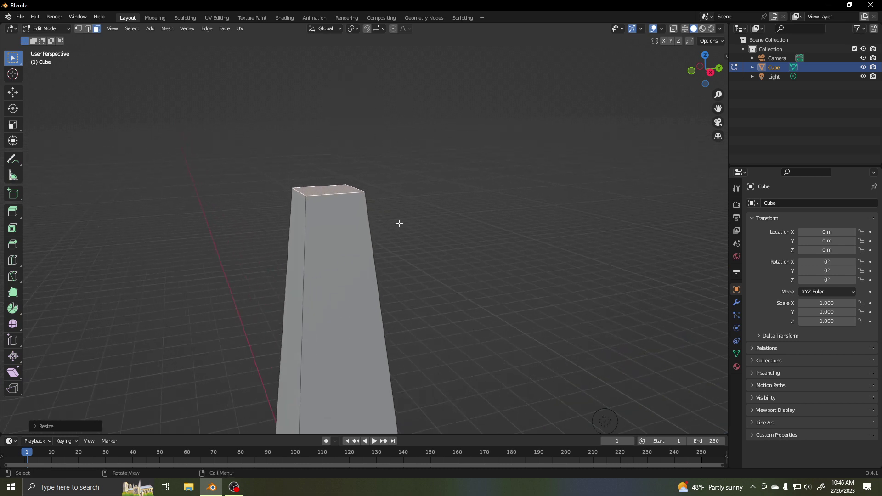
pyautogui.press('e')
pyautogui.click(393, 193)
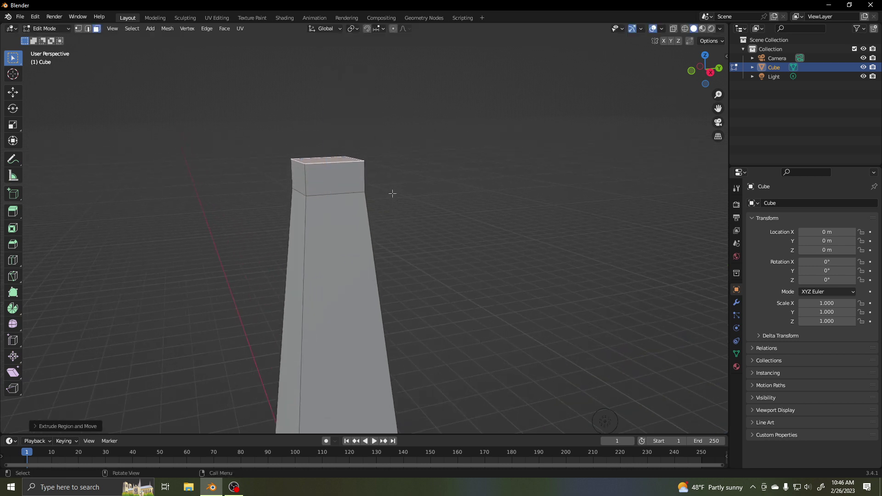
pyautogui.press('s')
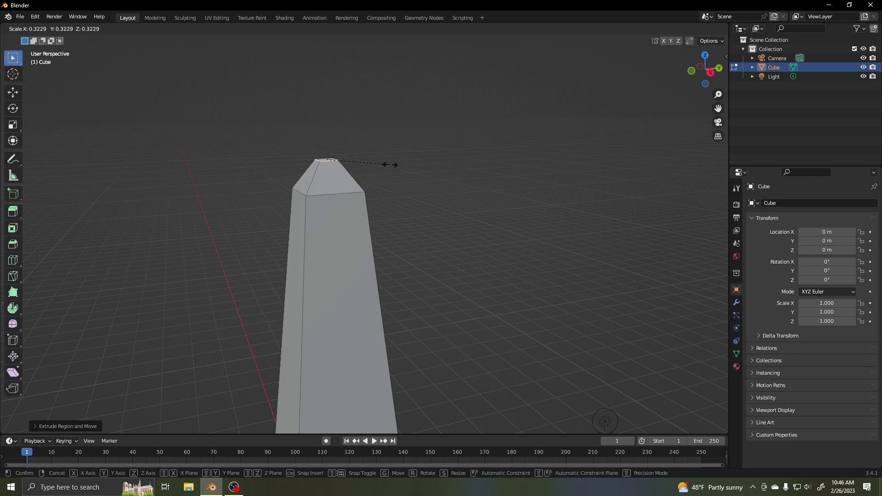
pyautogui.click(386, 165)
# Inspect the whole obelisk, then switch to vertex select with nothing selected.
pyautogui.scroll(-3, 394, 189)
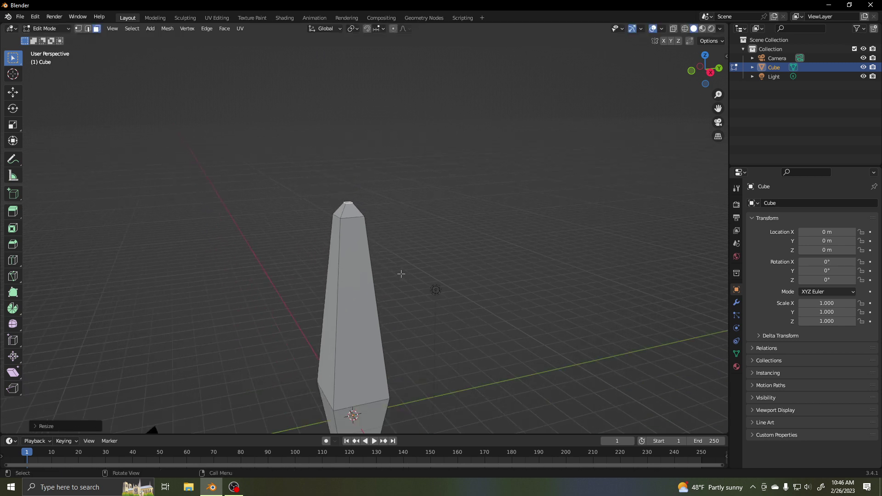
pyautogui.moveTo(385, 308); pyautogui.dragTo(406, 223, button='middle')
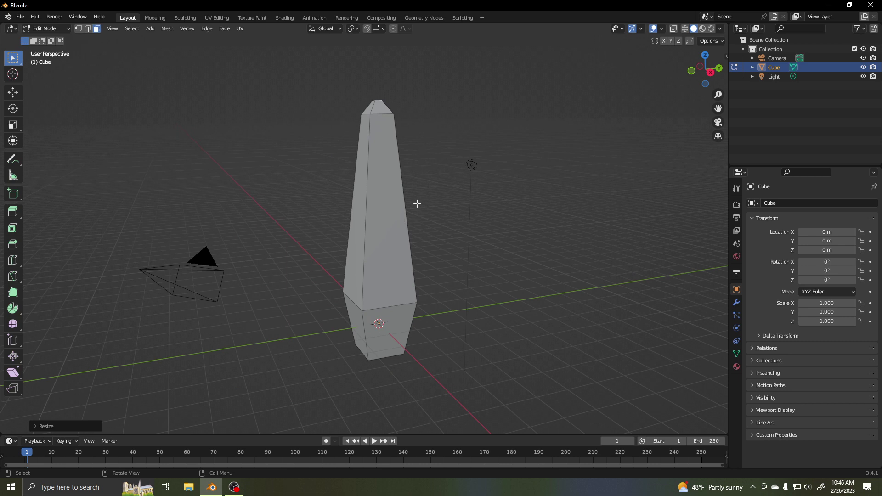
pyautogui.scroll(3, 370, 189)
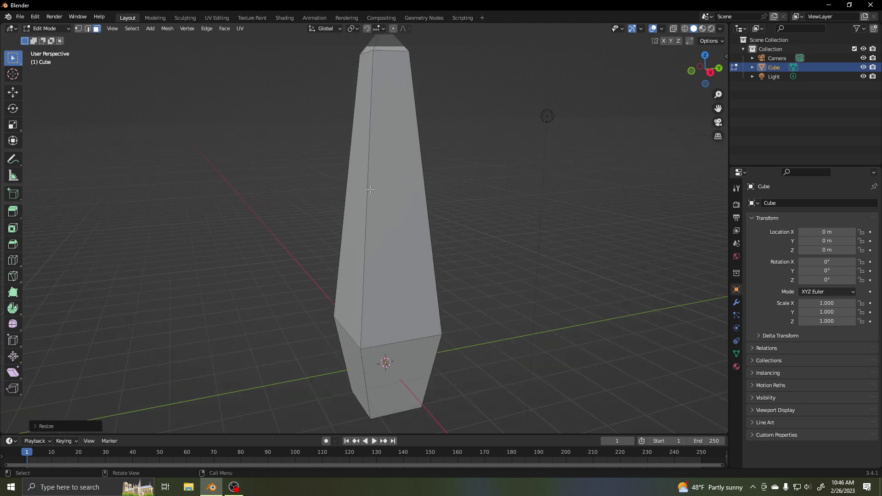
pyautogui.moveTo(401, 184); pyautogui.dragTo(378, 265, button='middle')
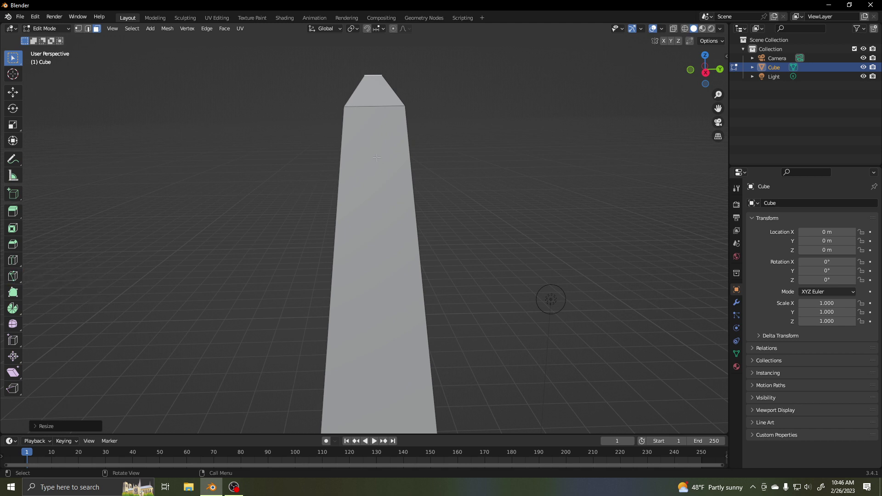
pyautogui.click(377, 128)
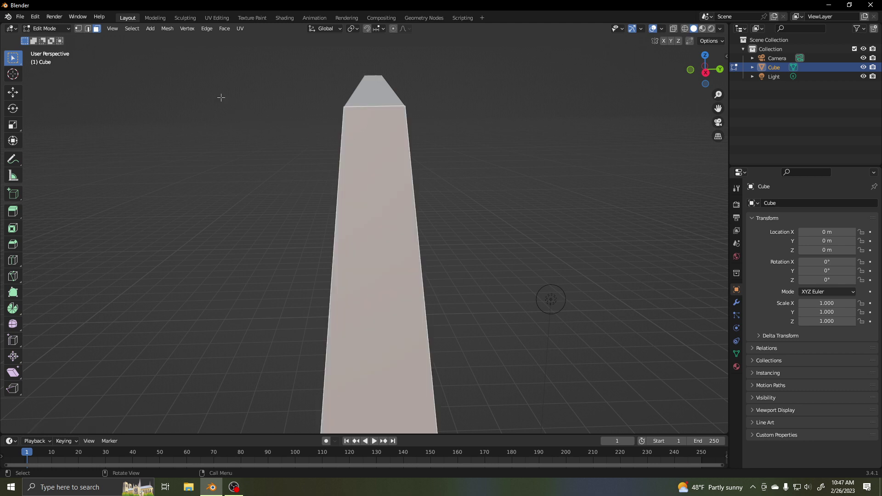
pyautogui.click(78, 29)
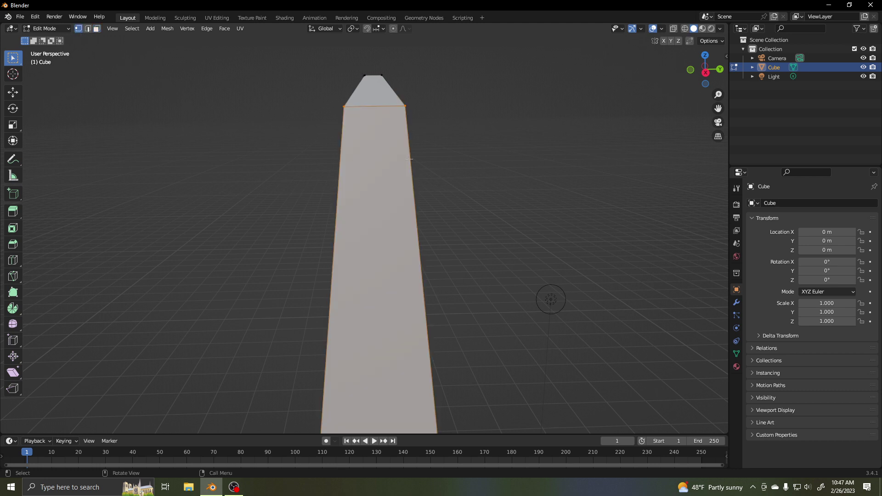
pyautogui.click(365, 163)
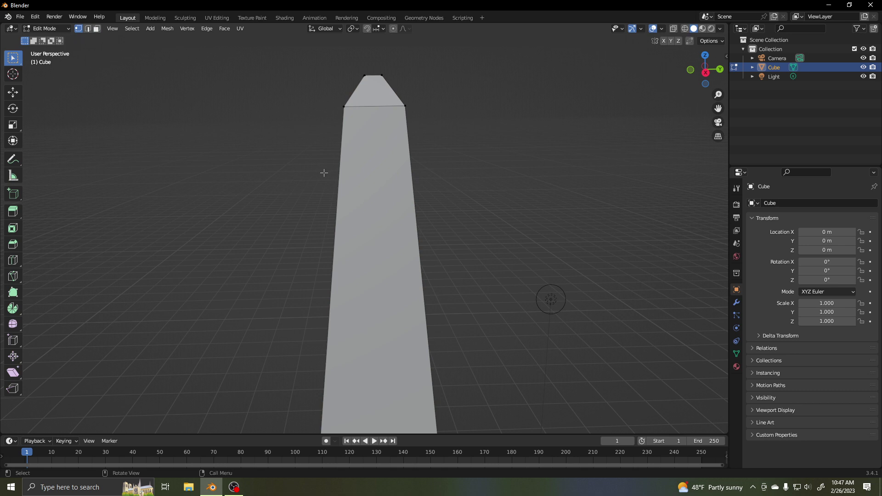
# Knife-cut the first closed zigzag rune outline into the upper front face.
pyautogui.click(13, 277)
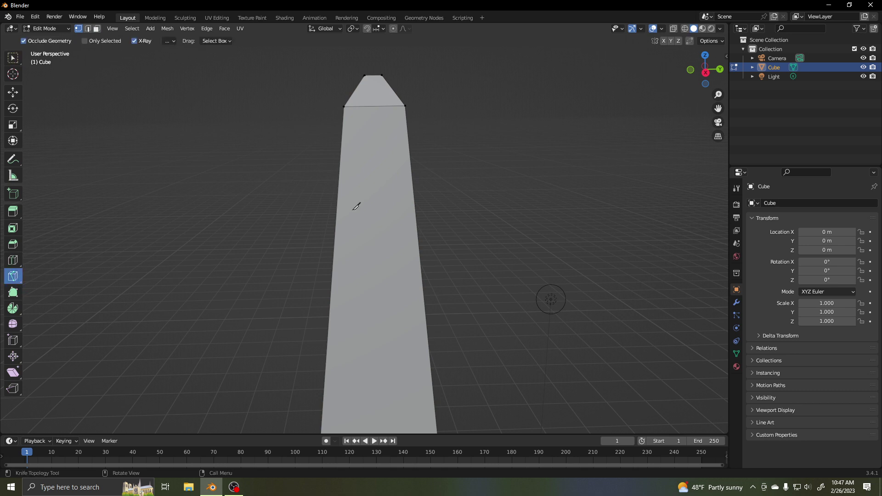
pyautogui.click(385, 145)
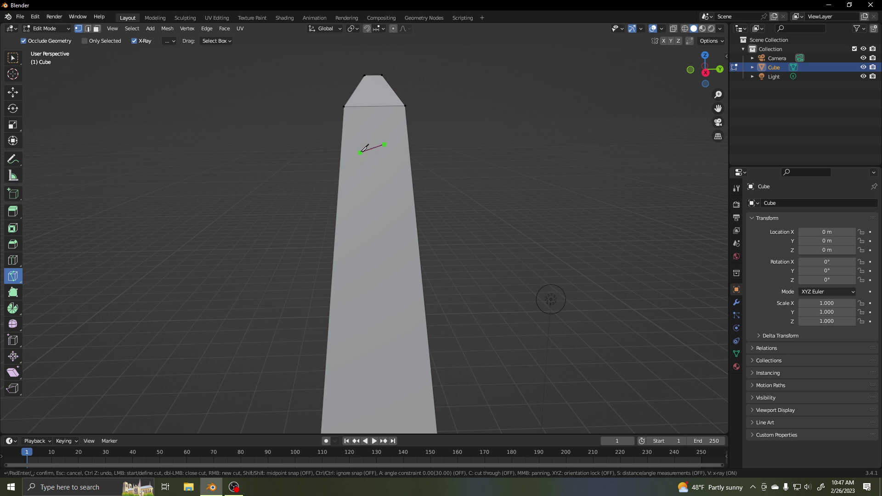
pyautogui.click(360, 153)
pyautogui.click(365, 165)
pyautogui.click(374, 161)
pyautogui.click(386, 176)
pyautogui.click(385, 144)
pyautogui.press('Return')
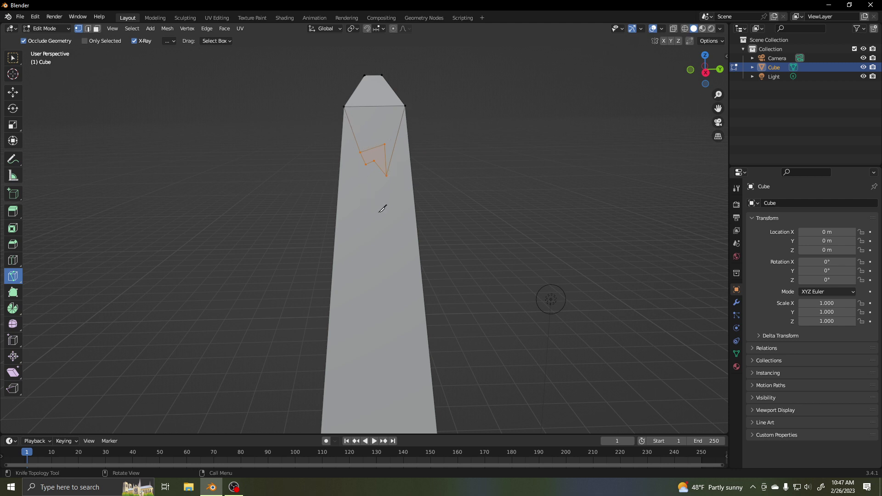
# Trace a second closed rune outline with the knife below the first.
pyautogui.click(372, 201)
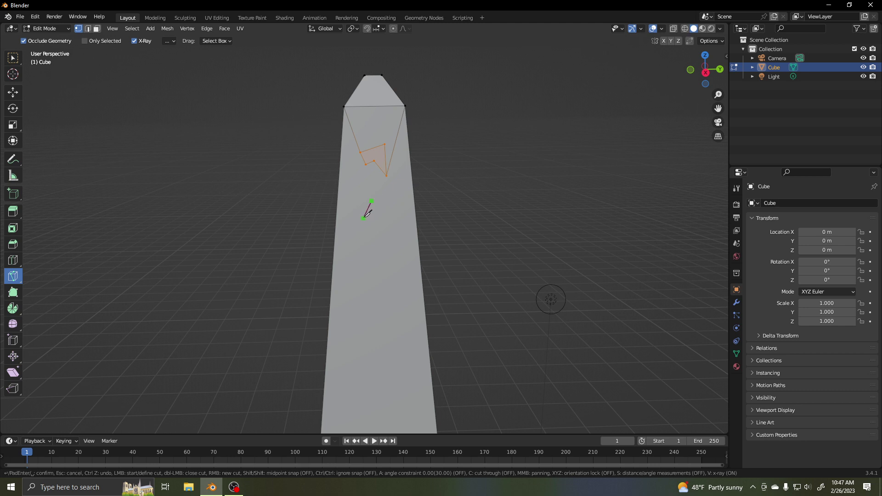
pyautogui.click(364, 218)
pyautogui.click(376, 229)
pyautogui.click(375, 215)
pyautogui.click(384, 228)
pyautogui.click(379, 208)
pyautogui.click(389, 206)
pyautogui.click(385, 199)
pyautogui.click(376, 201)
# Confirm the second rune cut, then knife-cut a third closed rune outline below it.
pyautogui.press('Return')
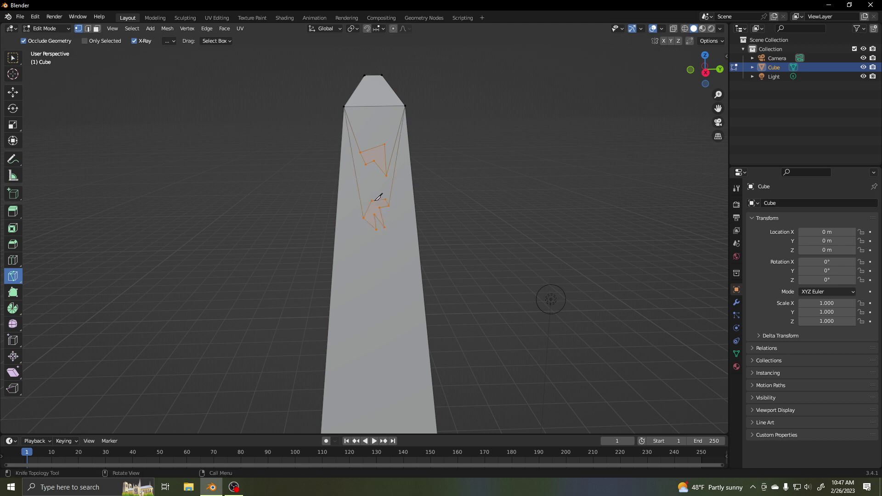
pyautogui.click(377, 251)
pyautogui.click(366, 256)
pyautogui.click(366, 266)
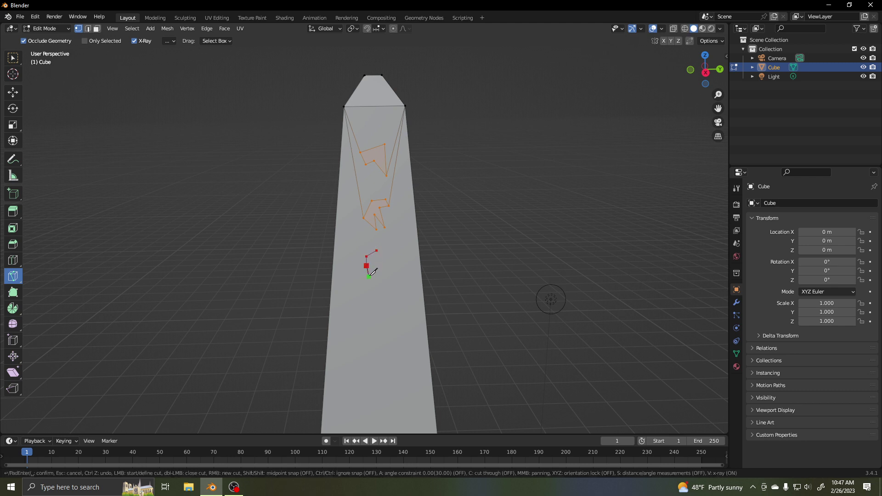
pyautogui.click(369, 276)
pyautogui.click(375, 281)
pyautogui.click(375, 265)
pyautogui.click(384, 266)
pyautogui.click(377, 250)
pyautogui.press('Return')
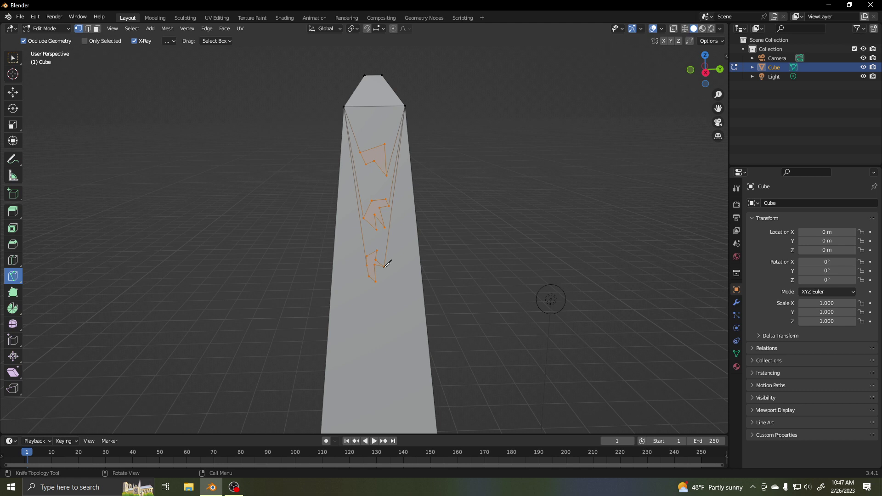
pyautogui.scroll(-2, 389, 264)
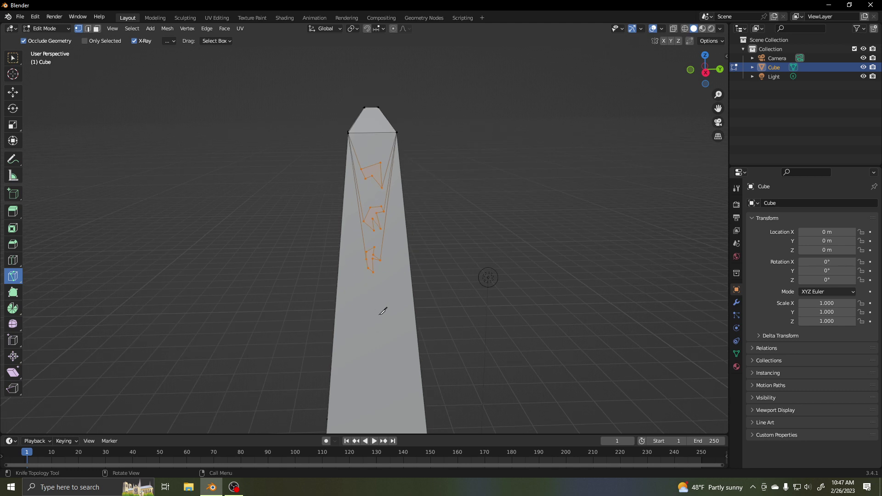
pyautogui.keyDown('shift'); pyautogui.moveTo(388, 299); pyautogui.dragTo(403, 263, button='middle'); pyautogui.keyUp('shift')
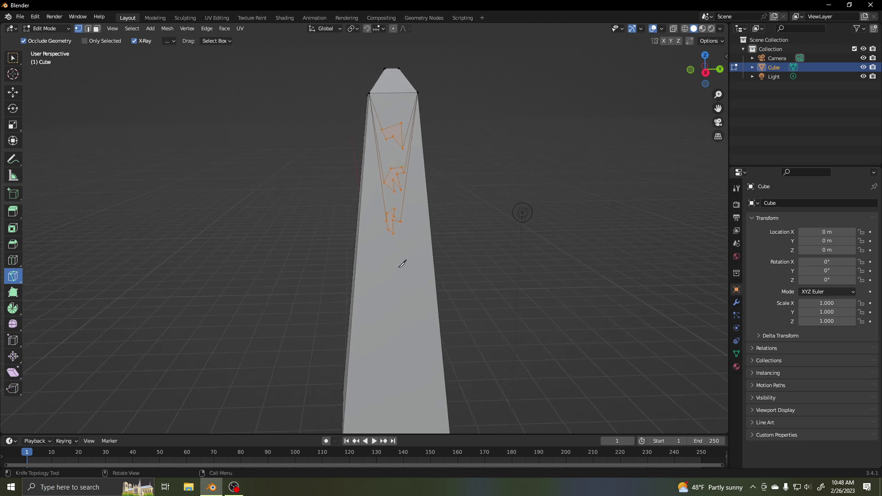
# Give the obelisk's material a dark grey base colour (value 0.119) and roughness 0.335.
pyautogui.click(13, 59)
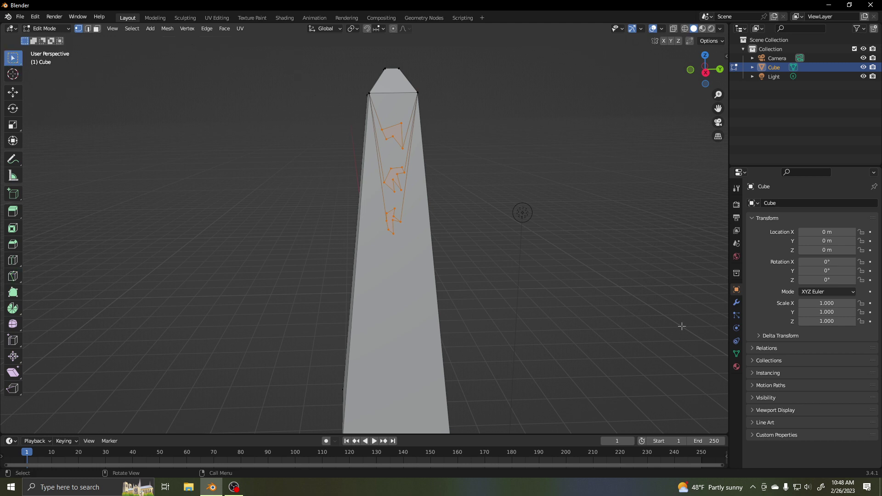
pyautogui.click(737, 367)
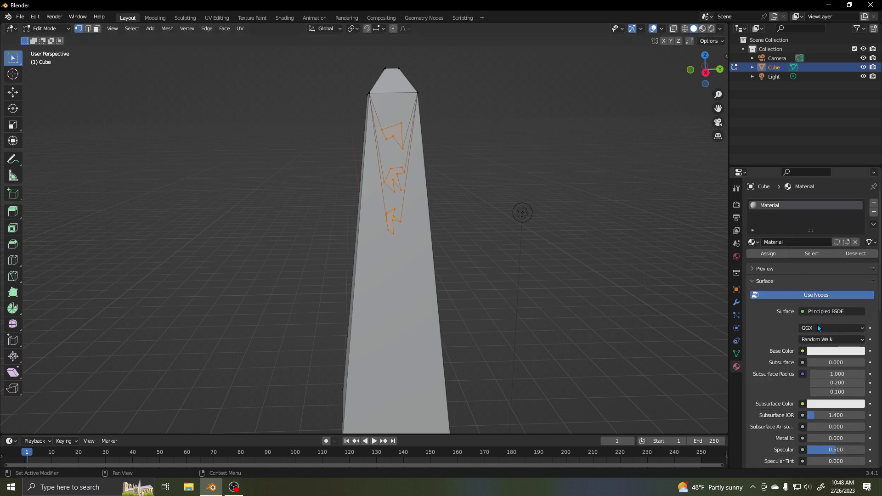
pyautogui.click(818, 352)
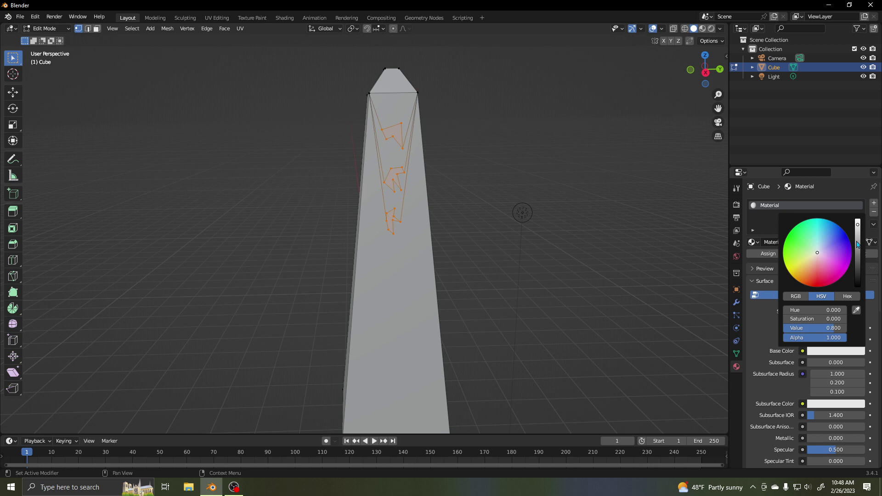
pyautogui.moveTo(858, 246); pyautogui.dragTo(858, 264)
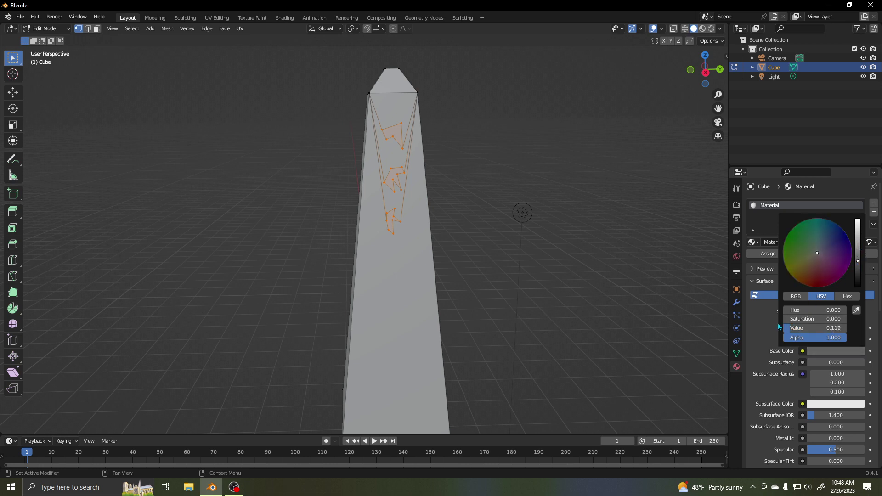
pyautogui.scroll(-6, 810, 370)
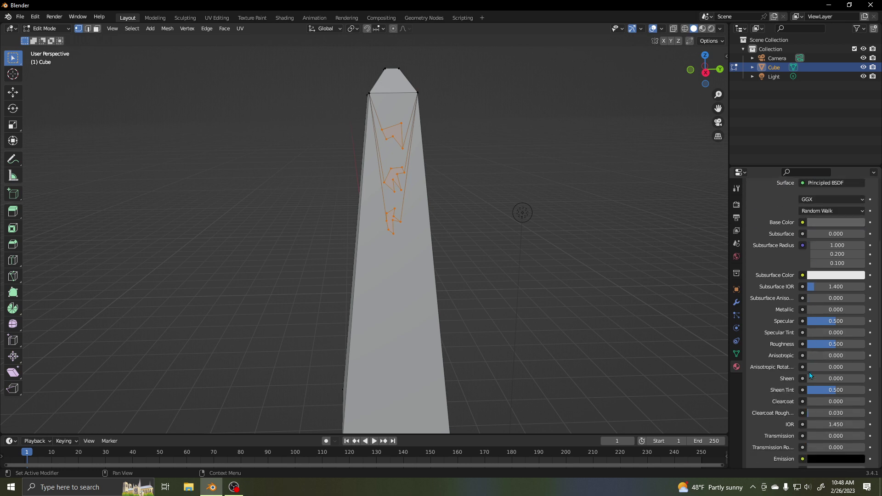
pyautogui.scroll(-1, 810, 371)
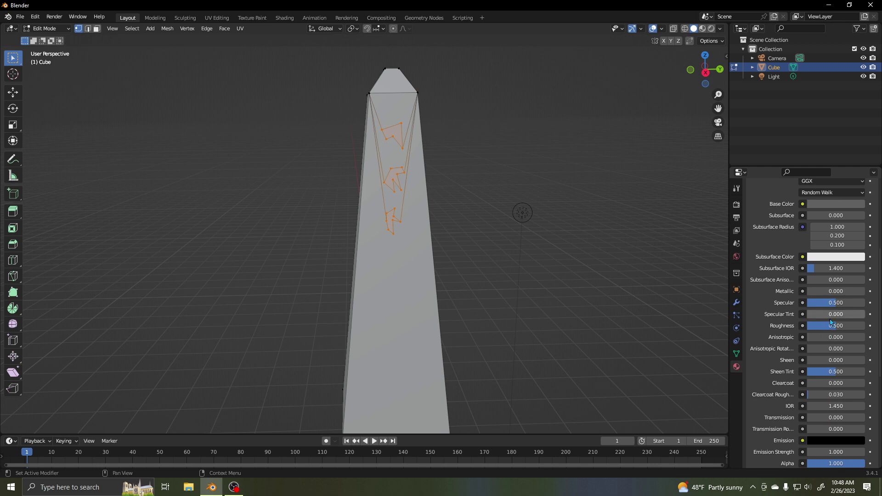
pyautogui.moveTo(832, 326); pyautogui.dragTo(827, 327)
# Switch to Material Preview and darken the base colour value to 0.050.
pyautogui.click(702, 29)
pyautogui.moveTo(550, 160)
pyautogui.mouseDown(button='middle')
pyautogui.moveTo(504, 173)
pyautogui.moveTo(522, 173)
pyautogui.mouseUp(button='middle')
pyautogui.scroll(2, 766, 237)
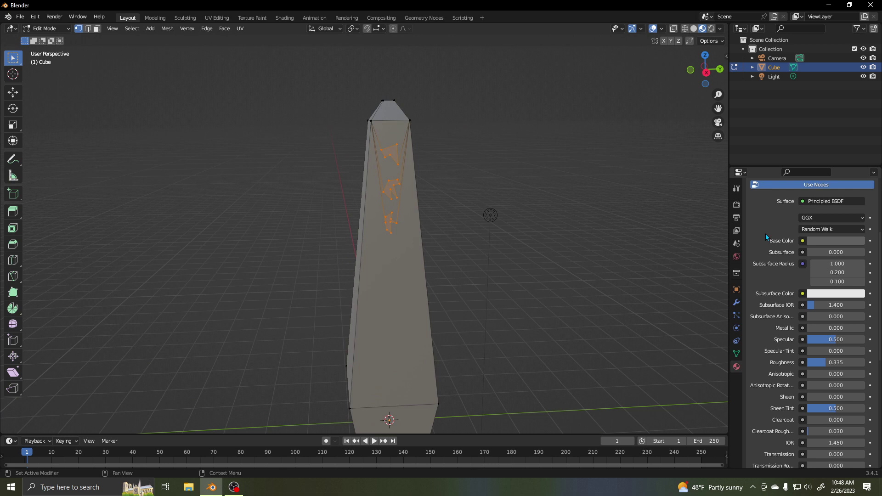
pyautogui.scroll(1, 823, 267)
pyautogui.click(826, 263)
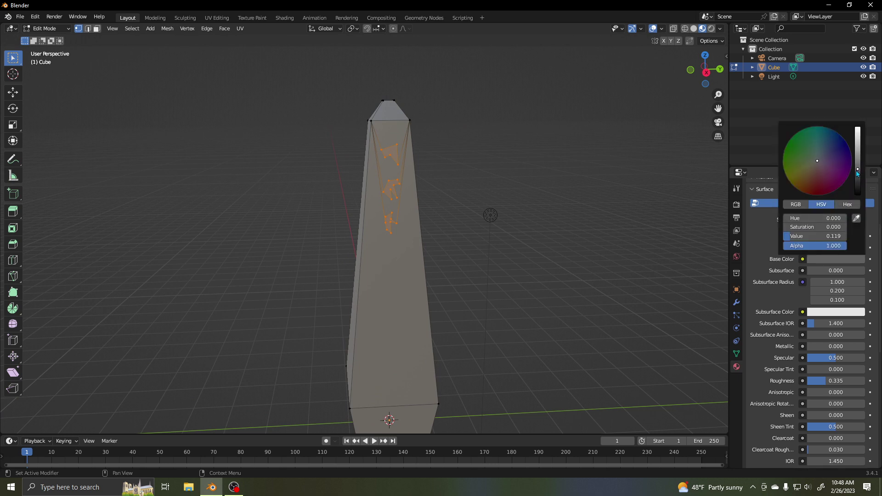
pyautogui.click(858, 181)
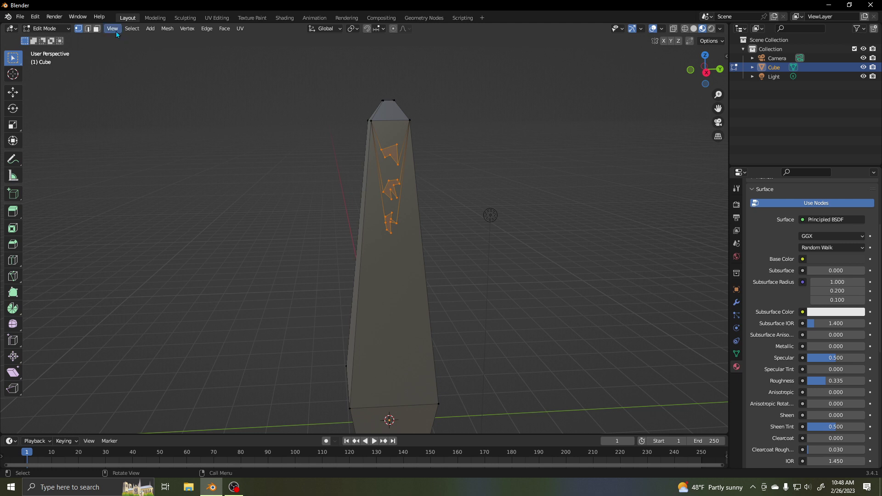
# Select the three rune faces in face select mode.
pyautogui.click(96, 30)
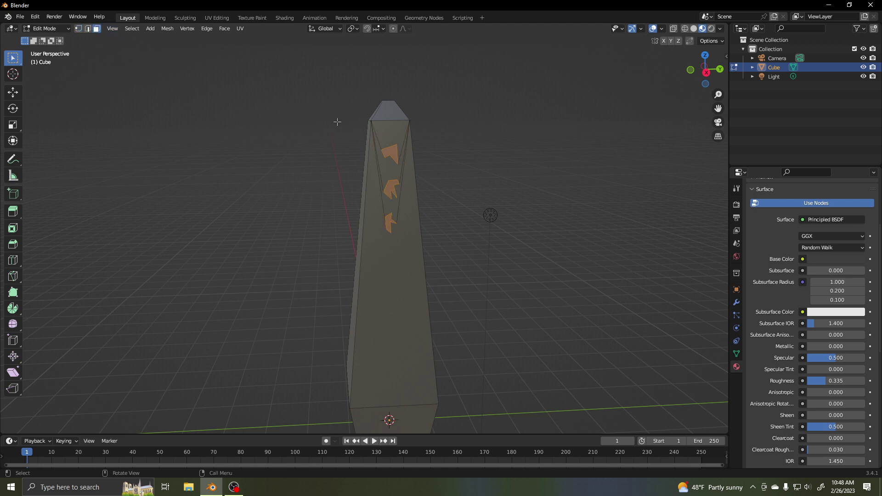
pyautogui.click(391, 152)
pyautogui.keyDown('shift'); pyautogui.click(390, 189); pyautogui.keyUp('shift')
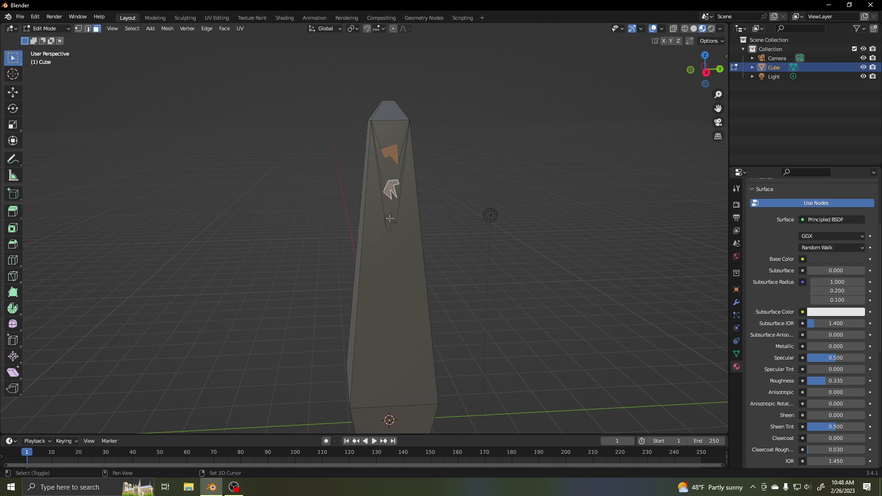
pyautogui.keyDown('shift'); pyautogui.click(390, 218); pyautogui.keyUp('shift')
pyautogui.scroll(2, 420, 226)
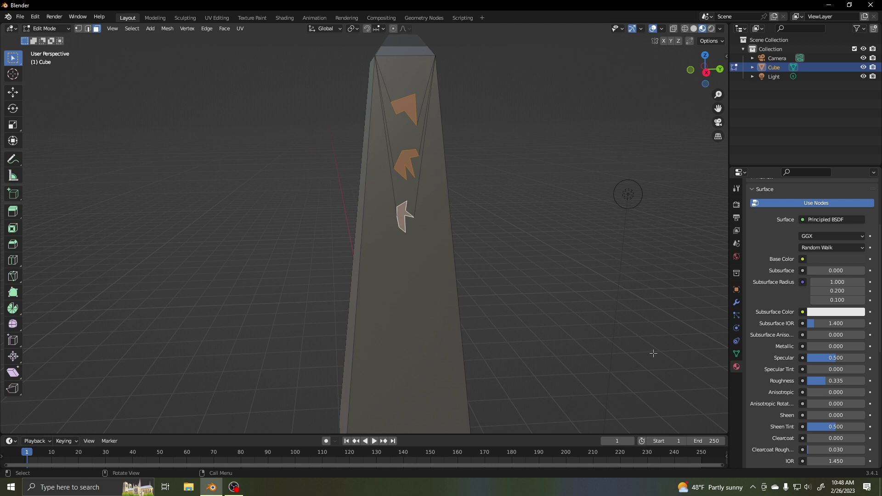
# Add a second material slot holding a new material, Material.001.
pyautogui.scroll(5, 791, 297)
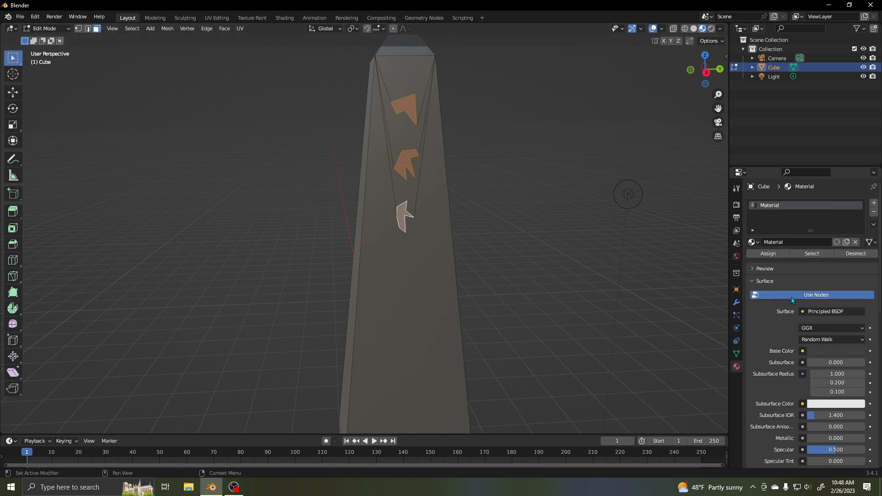
pyautogui.click(874, 203)
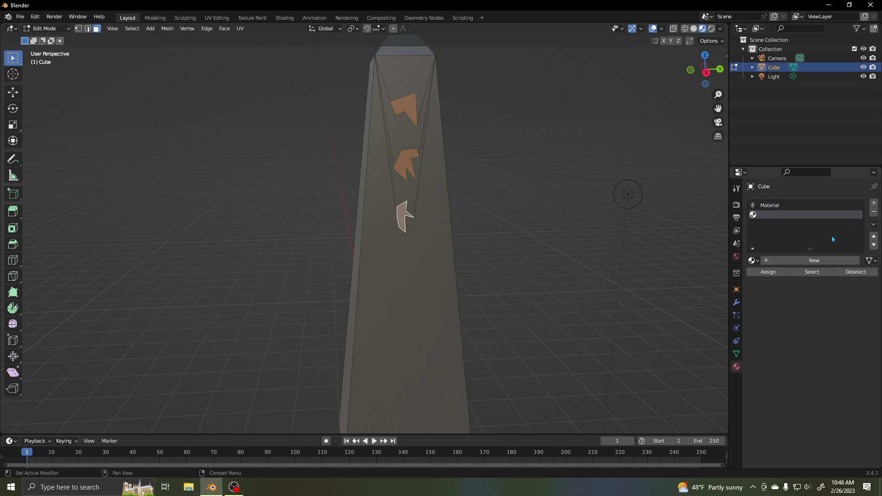
pyautogui.click(795, 258)
pyautogui.scroll(-2, 814, 345)
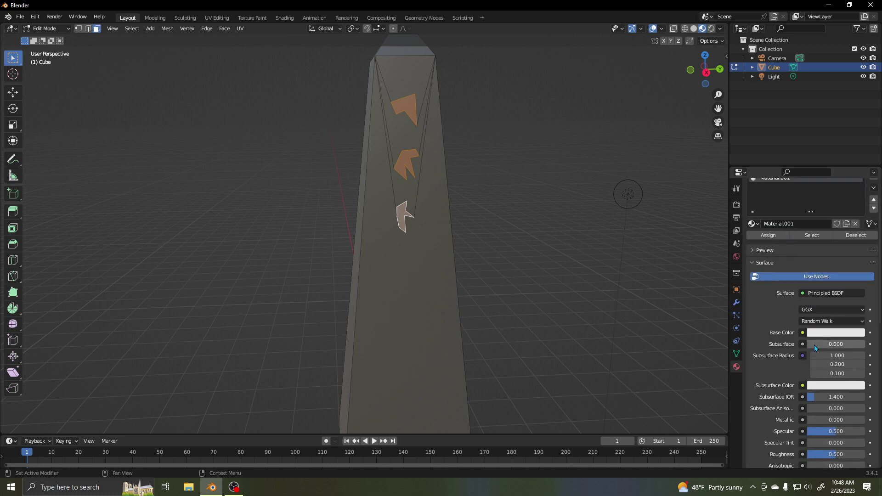
pyautogui.scroll(-10, 814, 346)
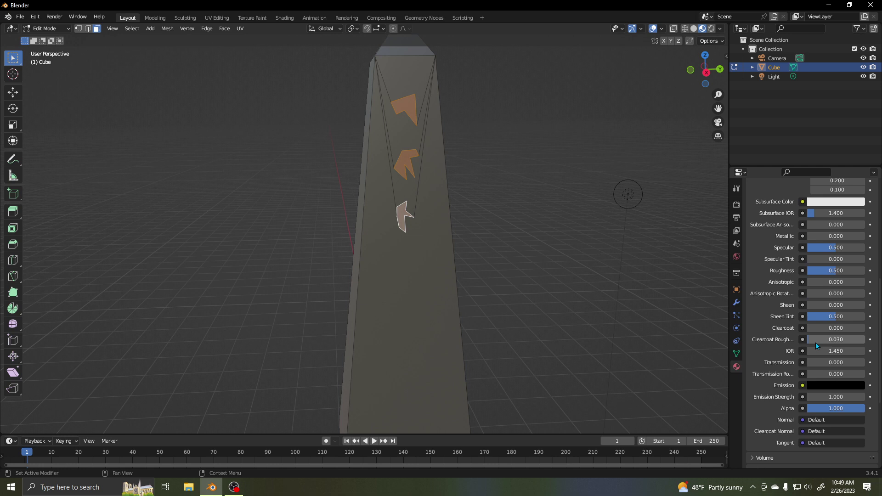
pyautogui.scroll(-6, 815, 343)
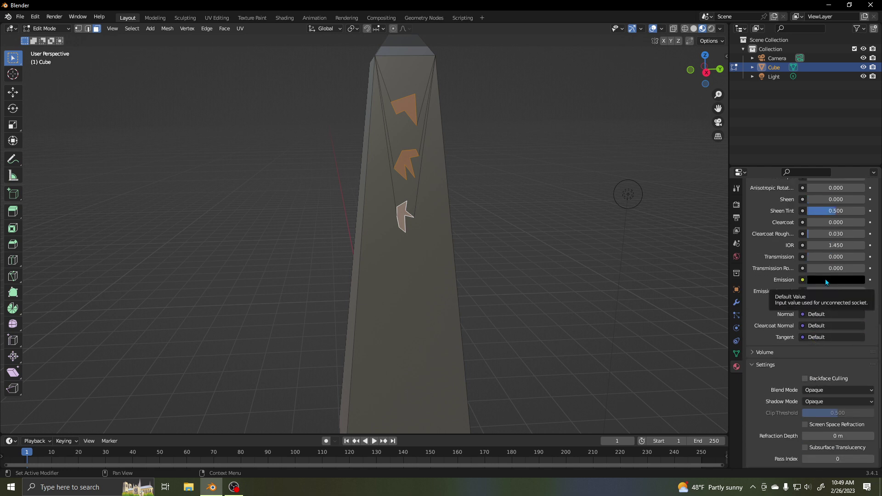
# Give Material.001 bright yellow emission at strength 11.1 and assign it to the rune faces.
pyautogui.click(826, 280)
pyautogui.moveTo(860, 169); pyautogui.dragTo(858, 148)
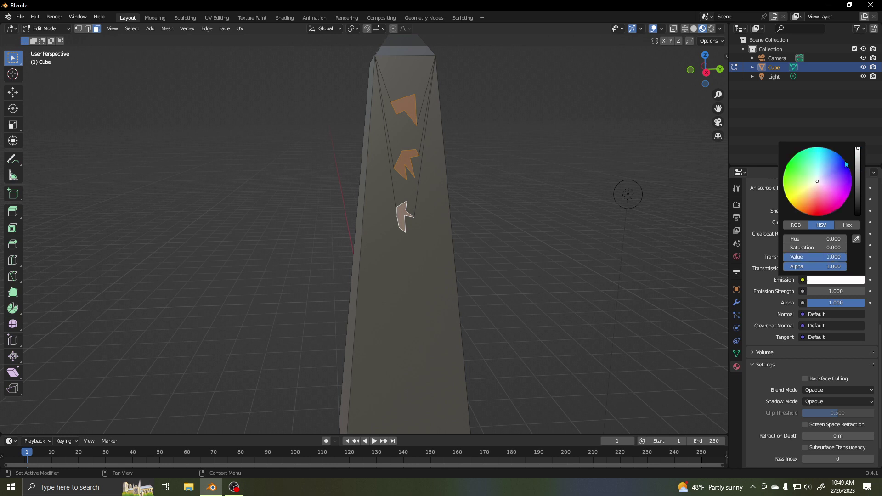
pyautogui.click(790, 196)
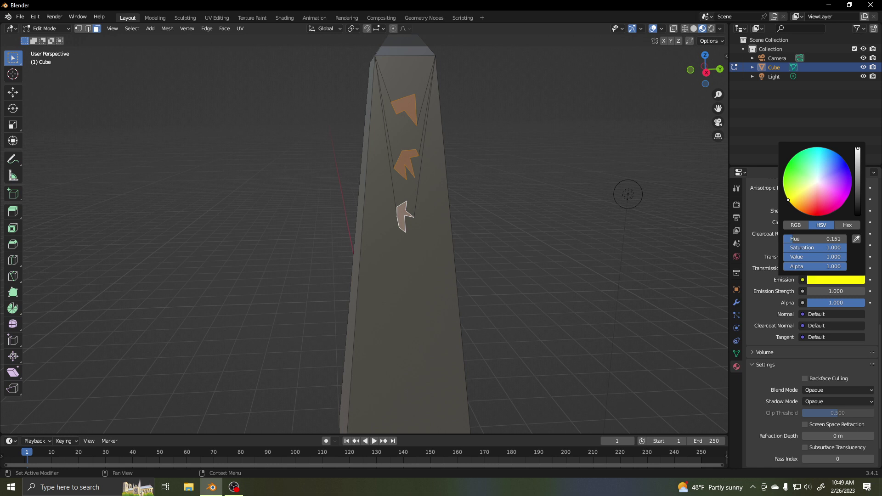
pyautogui.moveTo(788, 199); pyautogui.dragTo(790, 201)
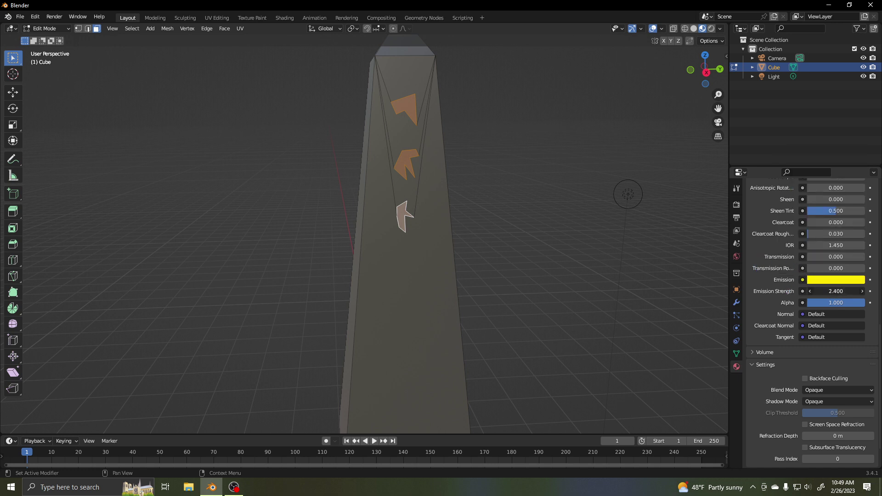
pyautogui.moveTo(836, 292)
pyautogui.mouseDown()
pyautogui.moveTo(864, 291)
pyautogui.moveTo(841, 292)
pyautogui.mouseUp()
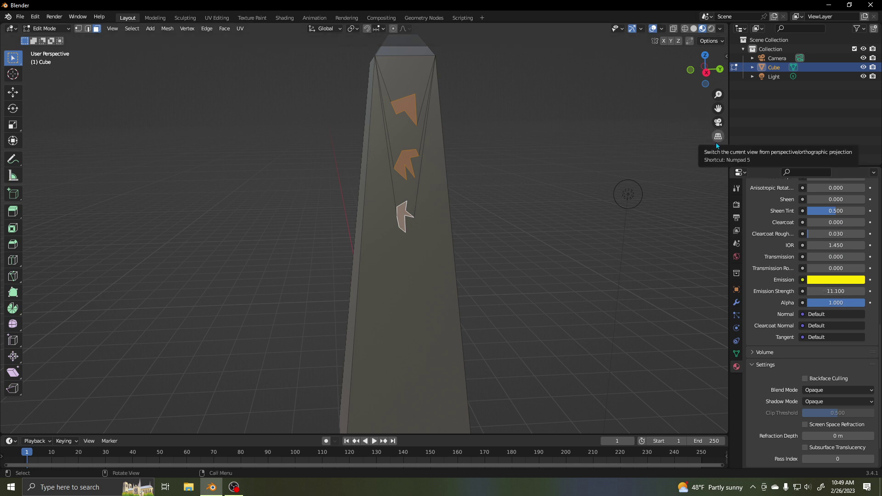
pyautogui.scroll(6, 812, 243)
pyautogui.scroll(10, 813, 244)
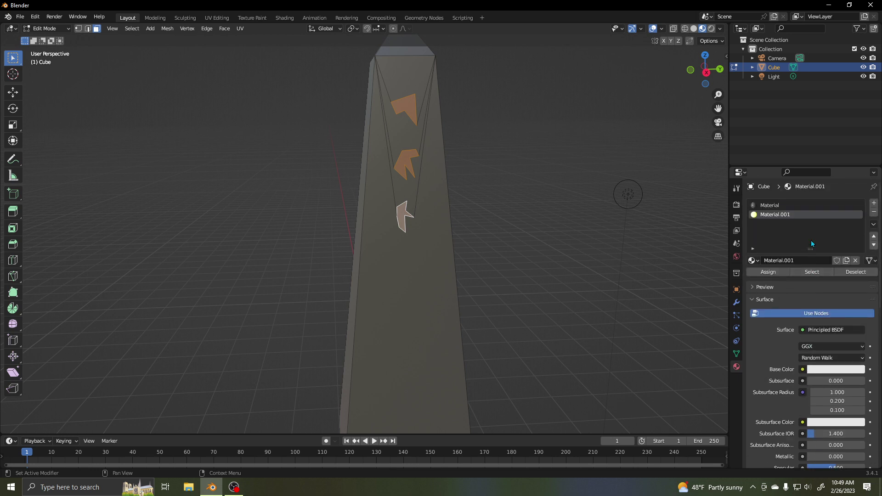
pyautogui.click(778, 269)
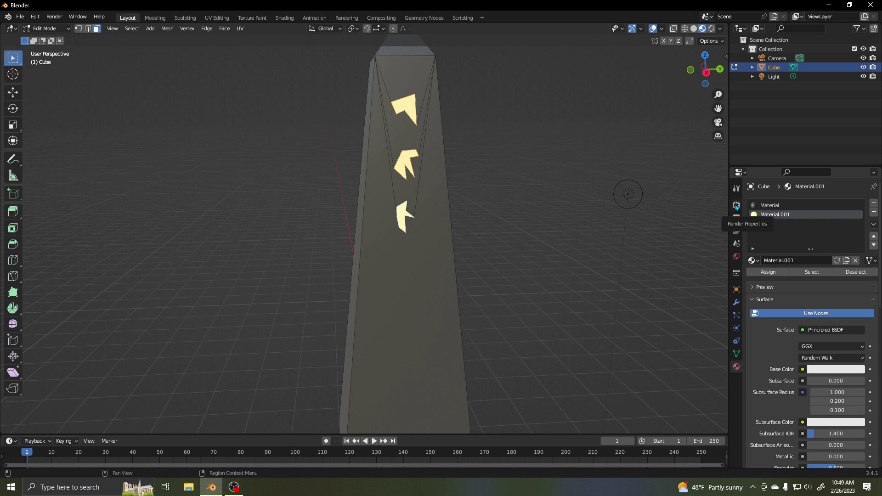
# Enable Bloom in the Eevee render properties and expand its settings panel.
pyautogui.click(737, 206)
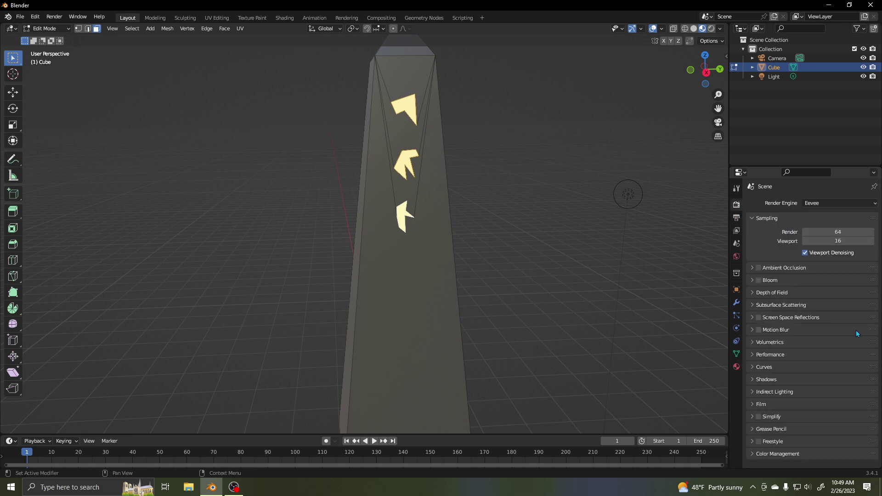
pyautogui.click(760, 282)
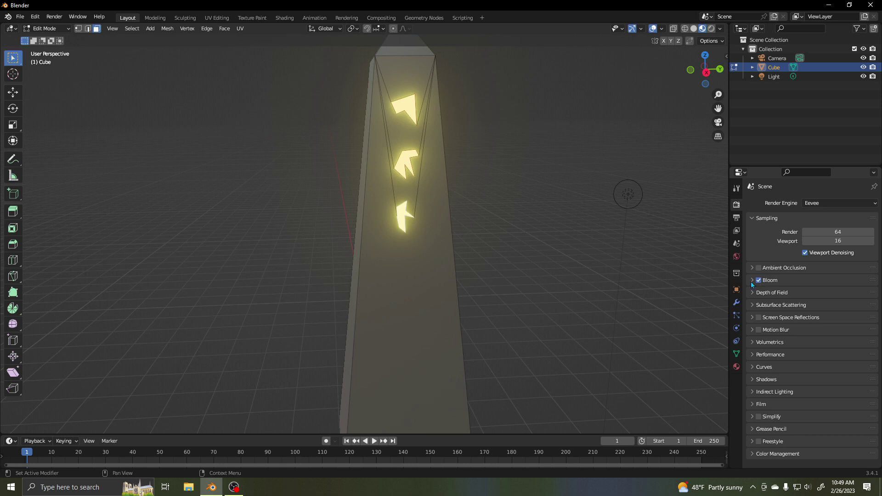
pyautogui.click(752, 281)
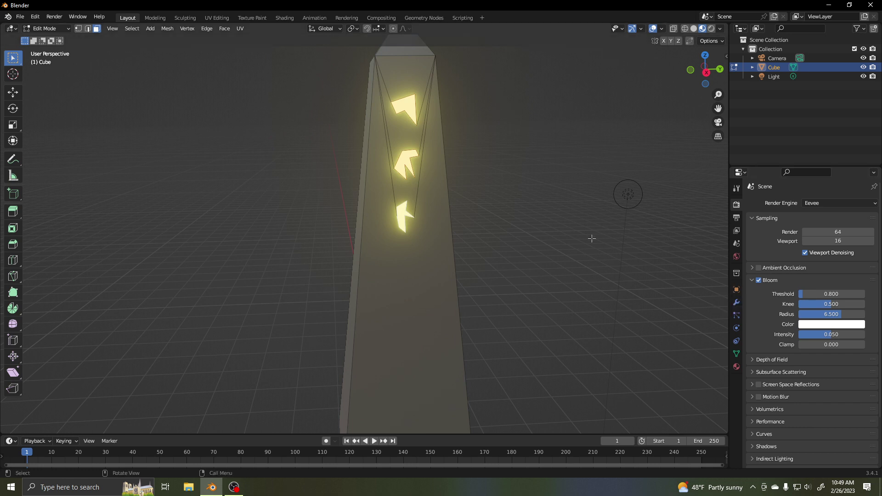
# Return to Object Mode and select the original 'Material' slot in material properties.
pyautogui.press('Tab')
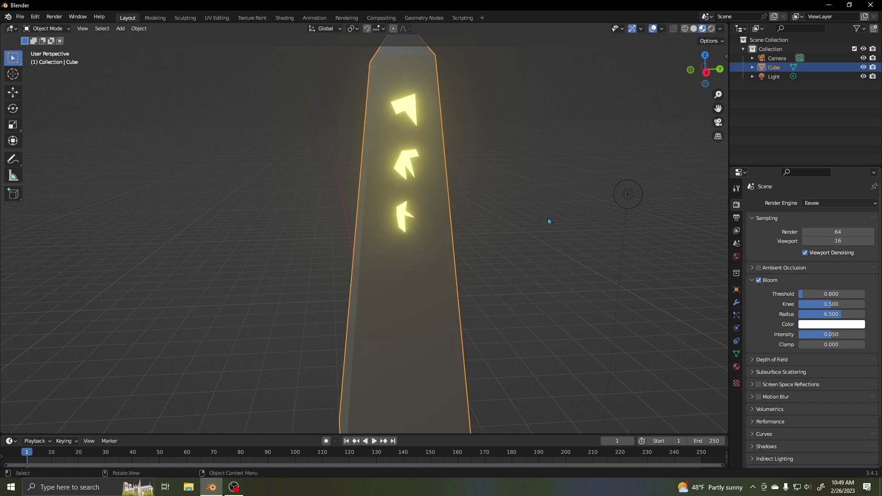
pyautogui.scroll(-3, 548, 217)
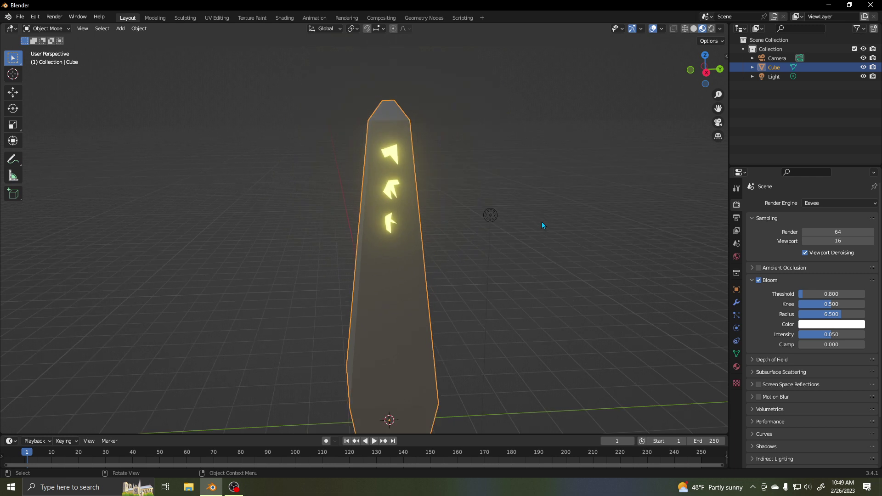
pyautogui.scroll(2, 542, 223)
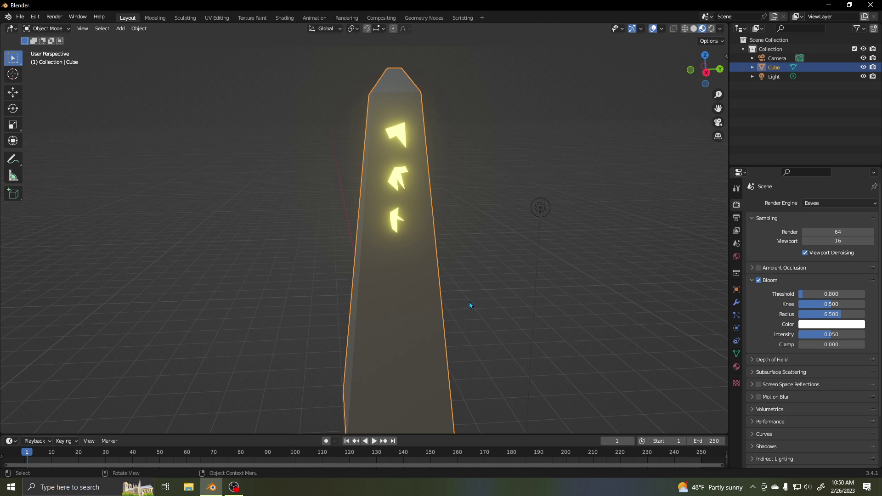
pyautogui.click(738, 367)
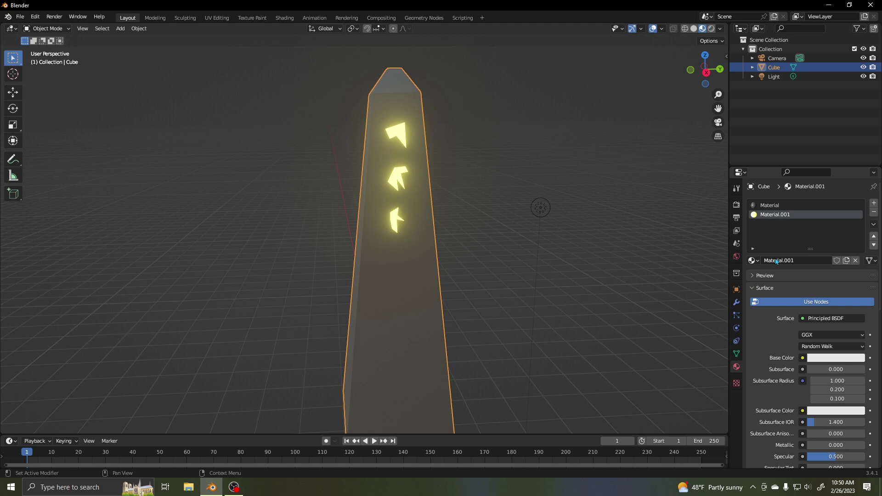
pyautogui.click(772, 205)
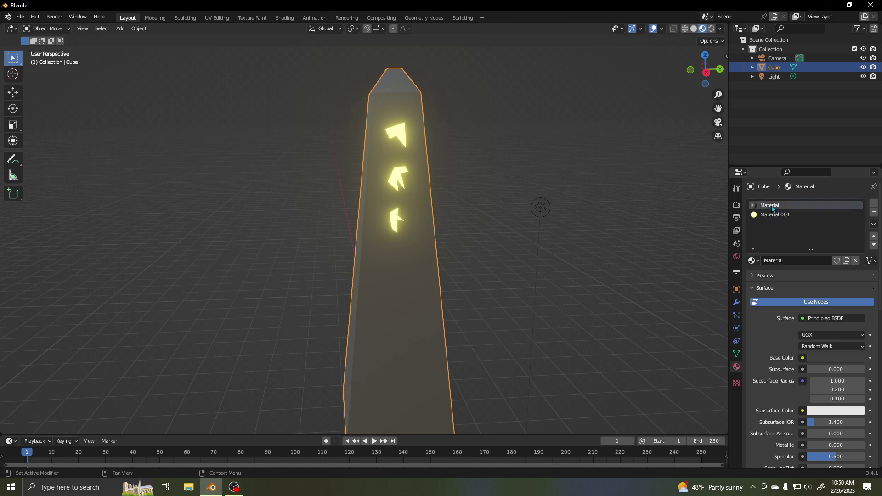
# In the Shading workspace, add a ColorRamp node left of the obelisk's Principled BSDF.
pyautogui.click(285, 19)
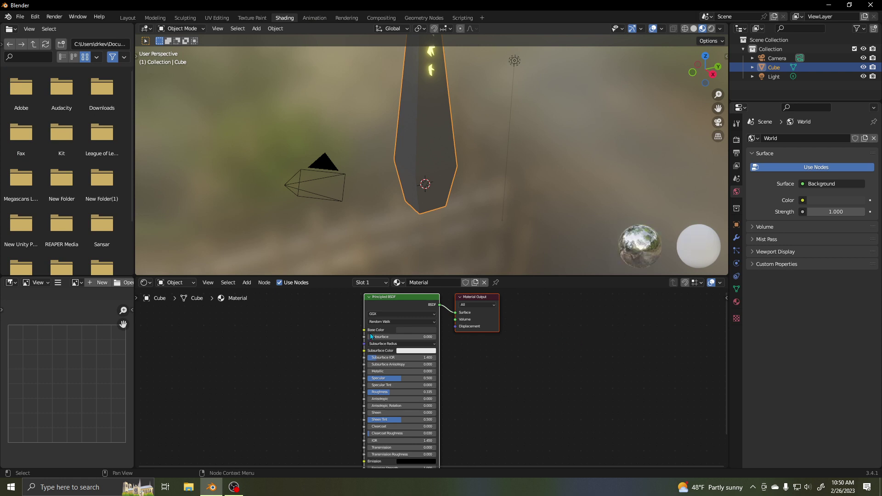
pyautogui.click(737, 302)
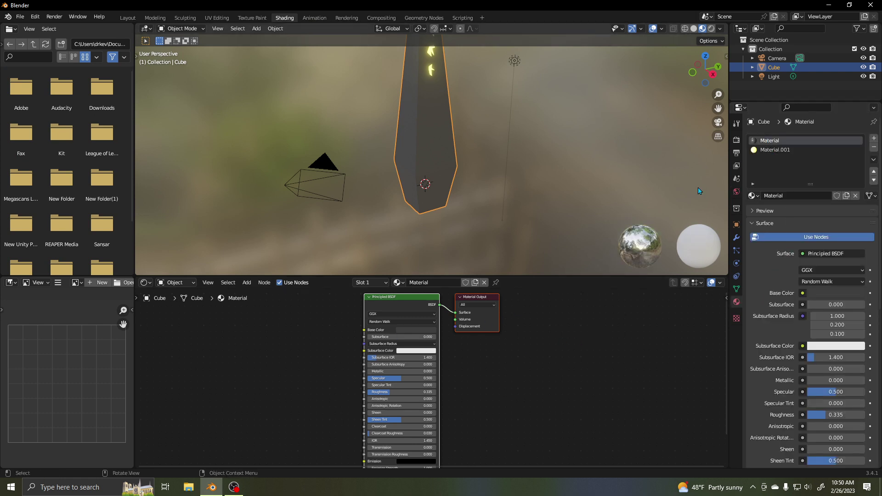
pyautogui.moveTo(521, 351); pyautogui.dragTo(604, 355, button='middle')
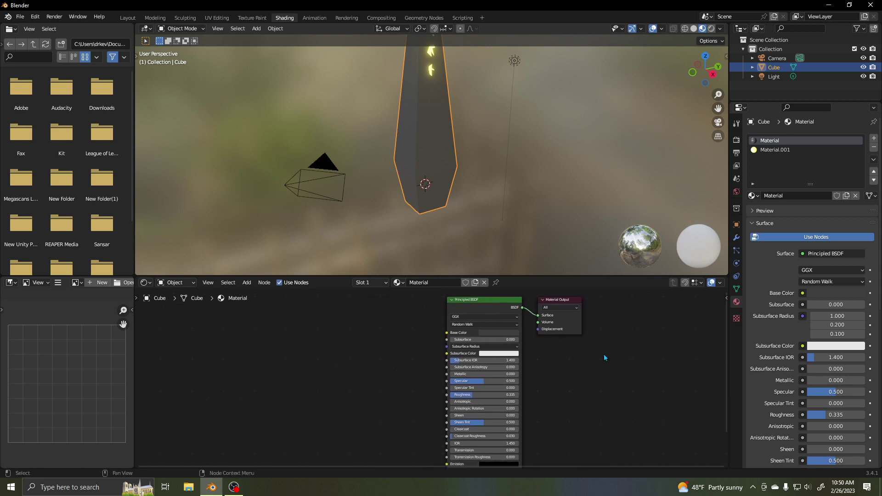
pyautogui.click(247, 283)
pyautogui.moveTo(286, 362)
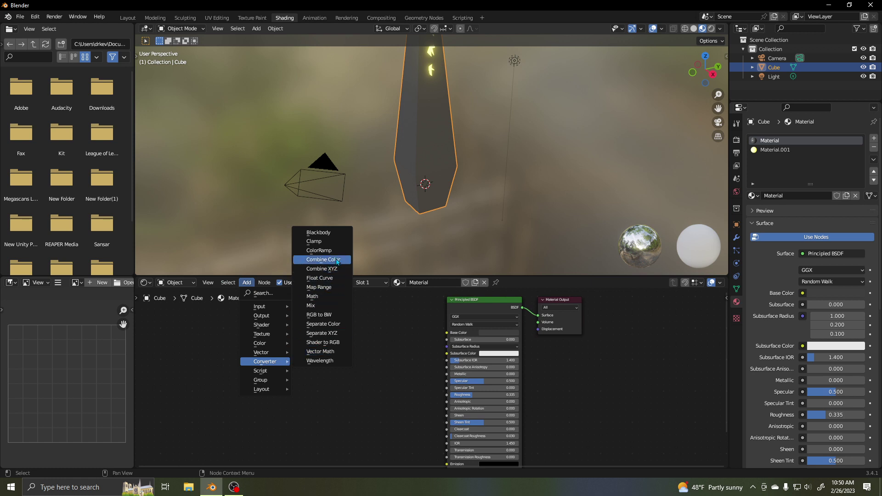
pyautogui.click(319, 251)
pyautogui.click(348, 323)
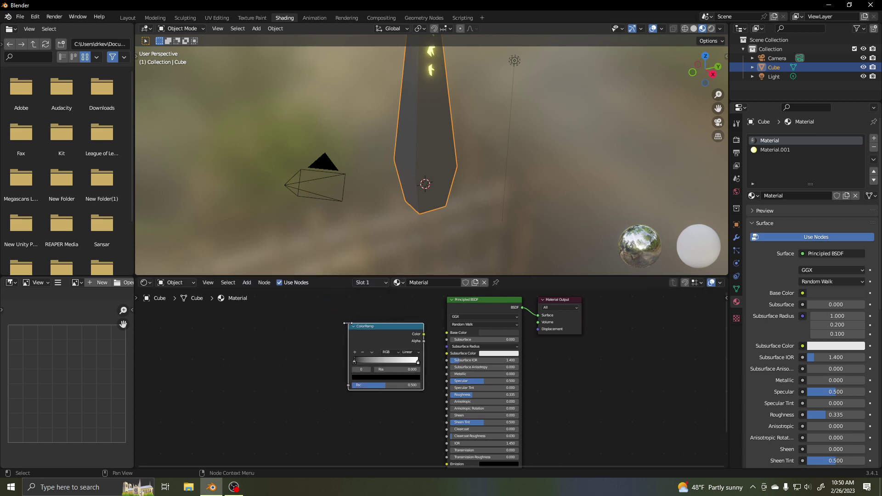
# Add a Noise Texture node and link its Fac into the ColorRamp Fac.
pyautogui.click(247, 283)
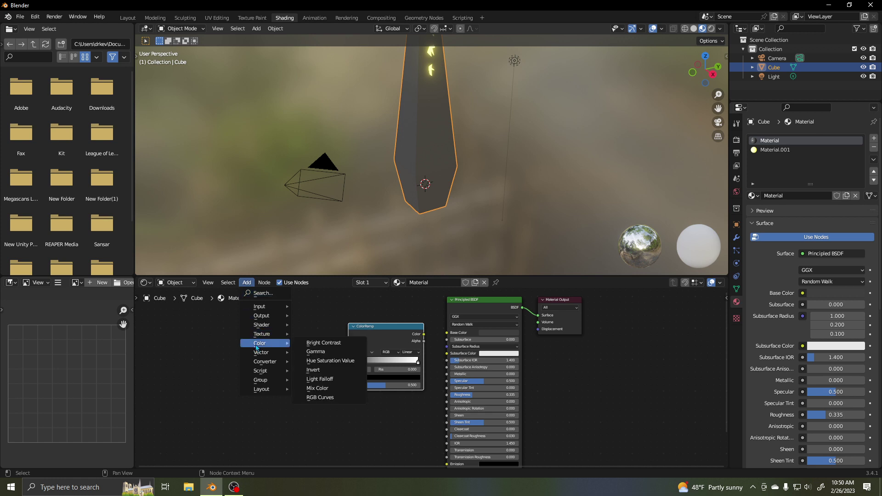
pyautogui.moveTo(276, 334)
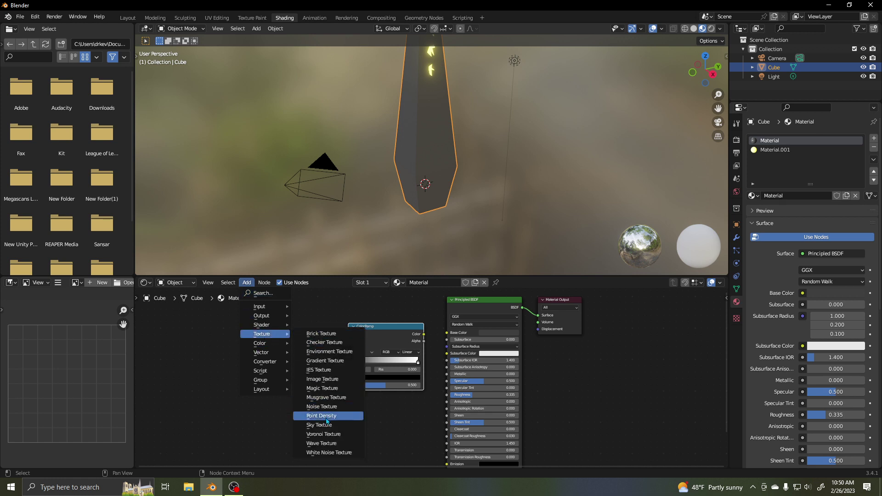
pyautogui.click(321, 407)
pyautogui.click(287, 319)
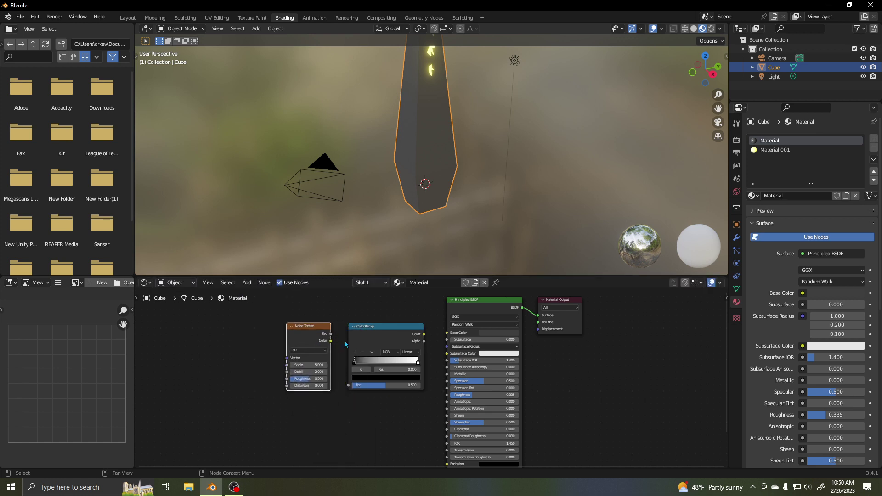
pyautogui.moveTo(331, 334); pyautogui.dragTo(349, 385)
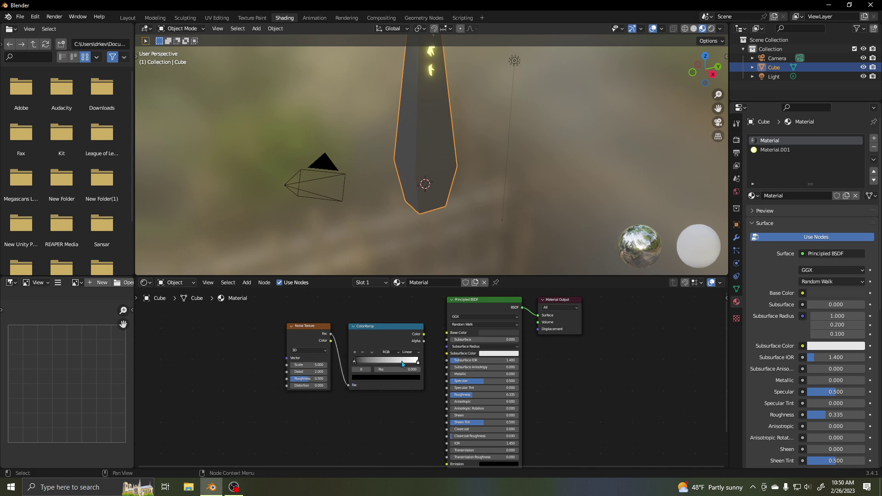
# Connect the ColorRamp Color output to the Principled BSDF Base Color.
pyautogui.moveTo(423, 341); pyautogui.dragTo(458, 336)
pyautogui.press('Escape')
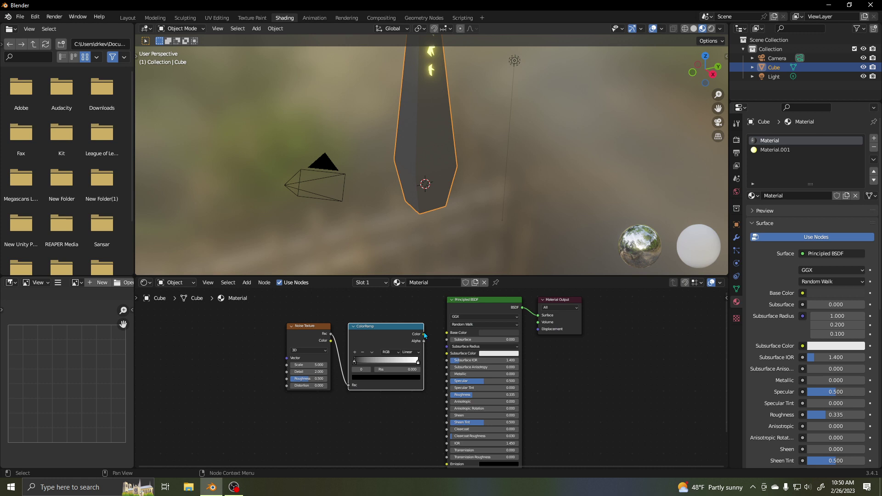
pyautogui.click(449, 338)
pyautogui.scroll(2, 428, 341)
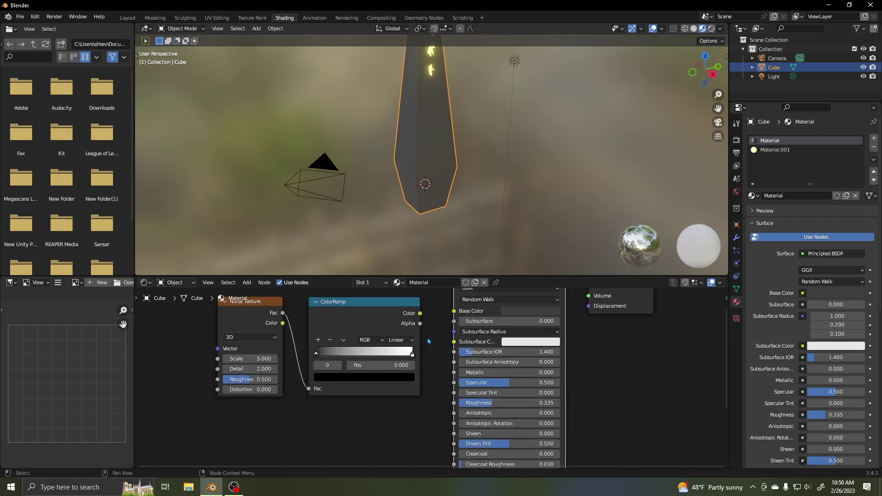
pyautogui.moveTo(421, 314); pyautogui.dragTo(455, 313)
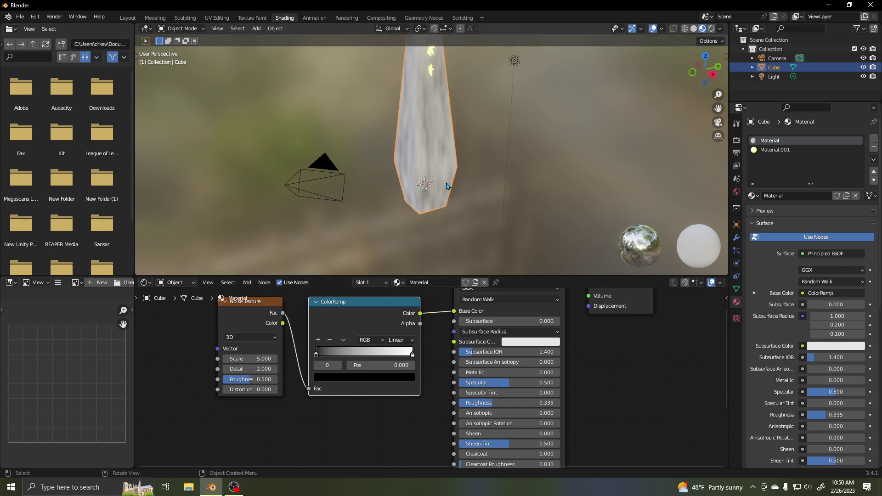
# Narrow the ColorRamp: white stop to 0.868, black stop moved right to darken the stone.
pyautogui.scroll(-3, 448, 186)
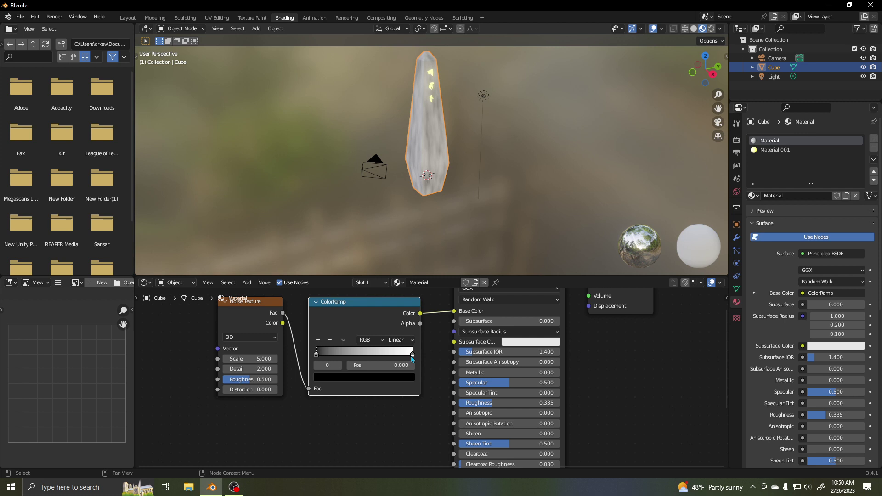
pyautogui.moveTo(412, 357); pyautogui.dragTo(400, 357)
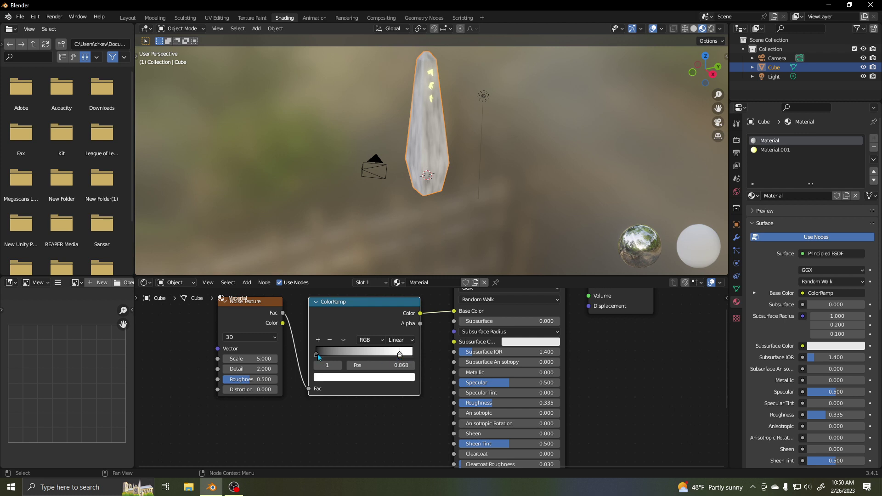
pyautogui.moveTo(318, 355); pyautogui.dragTo(379, 360)
# Set the Noise Texture Roughness to 0.725 for fine white flecks.
pyautogui.keyDown('ctrl'); pyautogui.scroll(4, 240, 360); pyautogui.keyUp('ctrl')
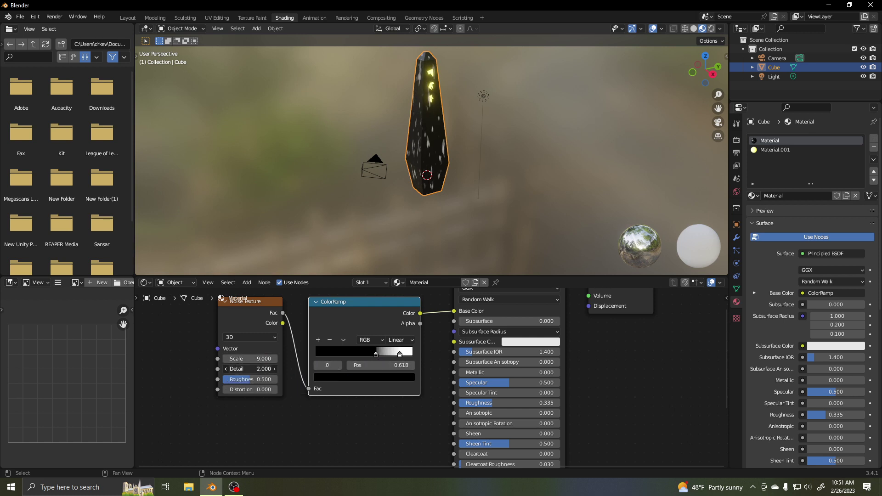
pyautogui.keyDown('ctrl'); pyautogui.scroll(4, 248, 369); pyautogui.keyUp('ctrl')
pyautogui.scroll(5, 418, 178)
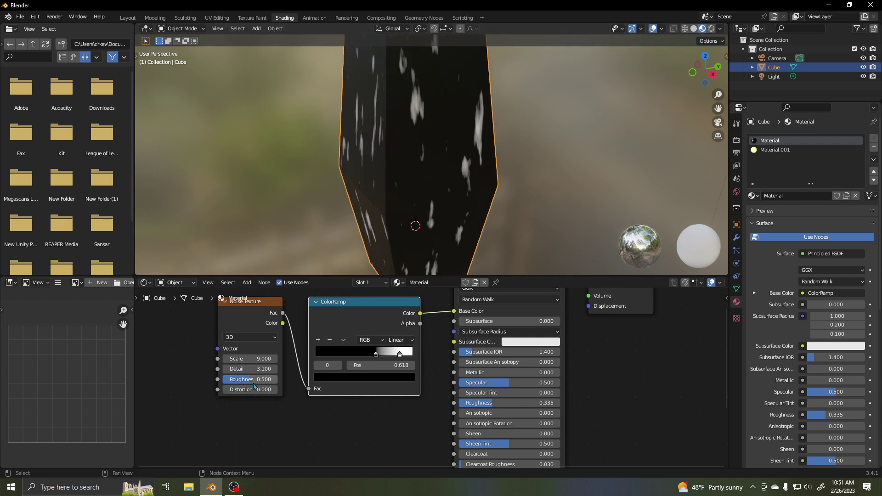
pyautogui.moveTo(254, 384); pyautogui.dragTo(289, 384)
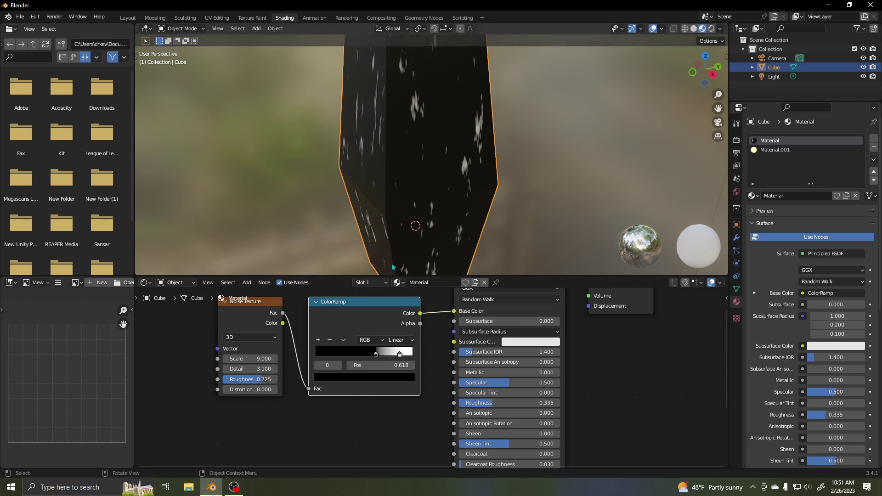
pyautogui.scroll(-5, 392, 264)
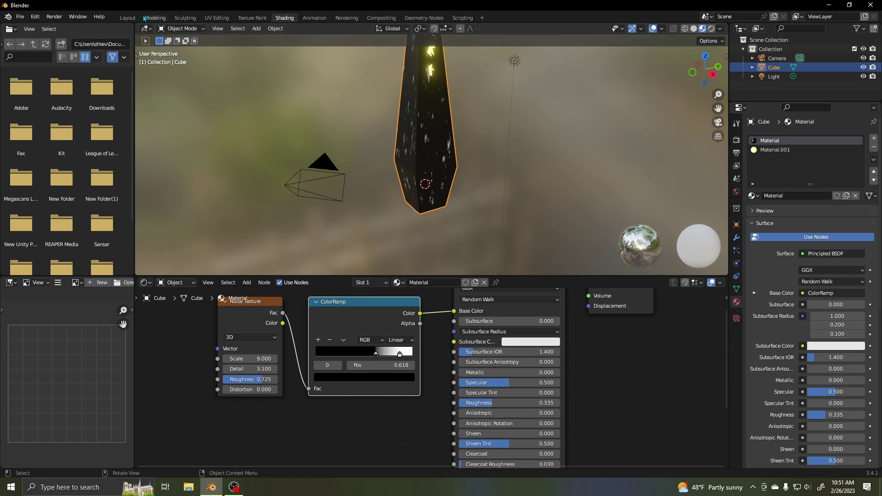
# Return to Layout and orbit around the dark speckled obelisk with its yellow runes.
pyautogui.click(129, 17)
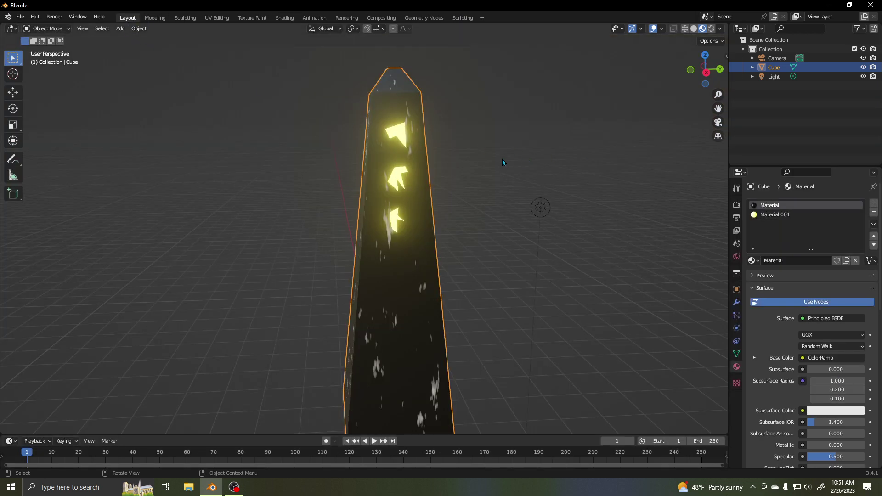
pyautogui.moveTo(503, 159)
pyautogui.mouseDown(button='middle')
pyautogui.moveTo(532, 166)
pyautogui.moveTo(493, 168)
pyautogui.mouseUp(button='middle')
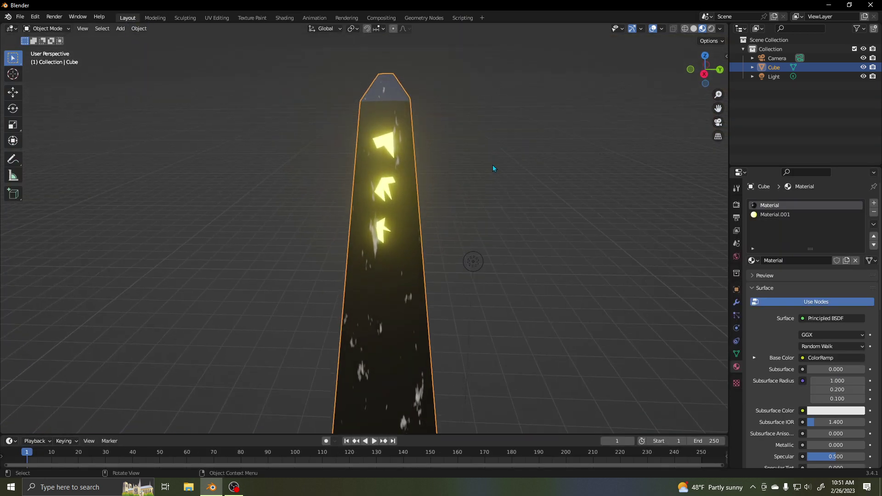
pyautogui.click(493, 166)
pyautogui.moveTo(459, 198); pyautogui.dragTo(482, 190, button='middle')
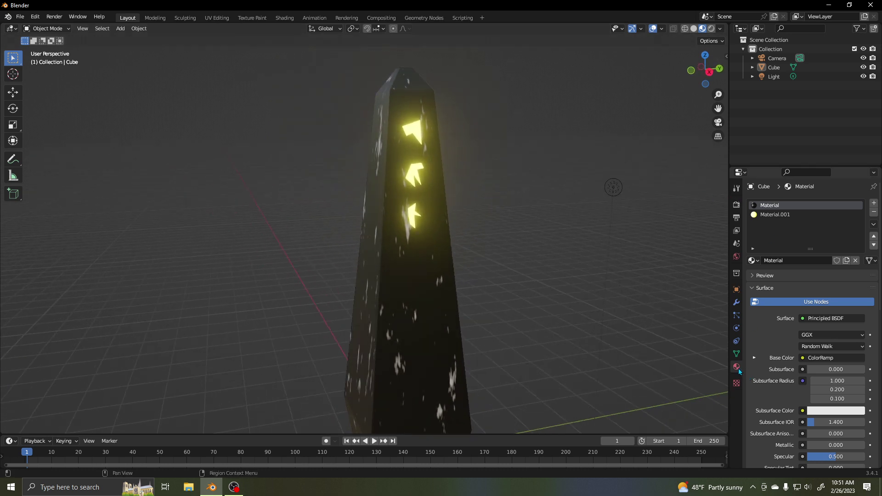
# Add a Bump node below the ColorRamp and feed the ColorRamp colour into its Height.
pyautogui.click(284, 19)
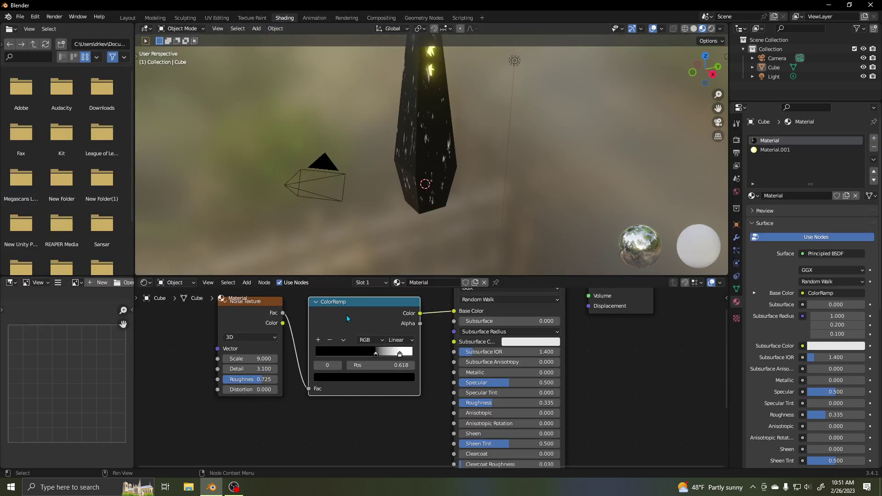
pyautogui.scroll(-3, 388, 418)
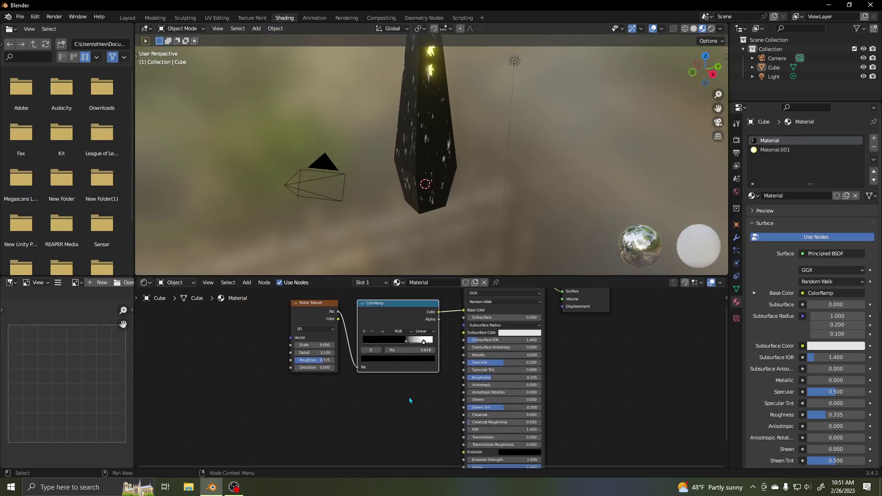
pyautogui.click(246, 283)
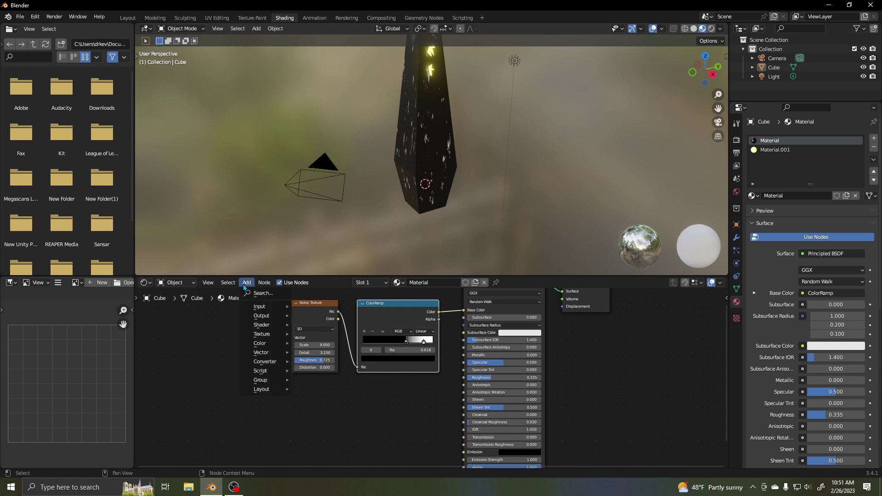
pyautogui.moveTo(268, 357)
pyautogui.click(313, 352)
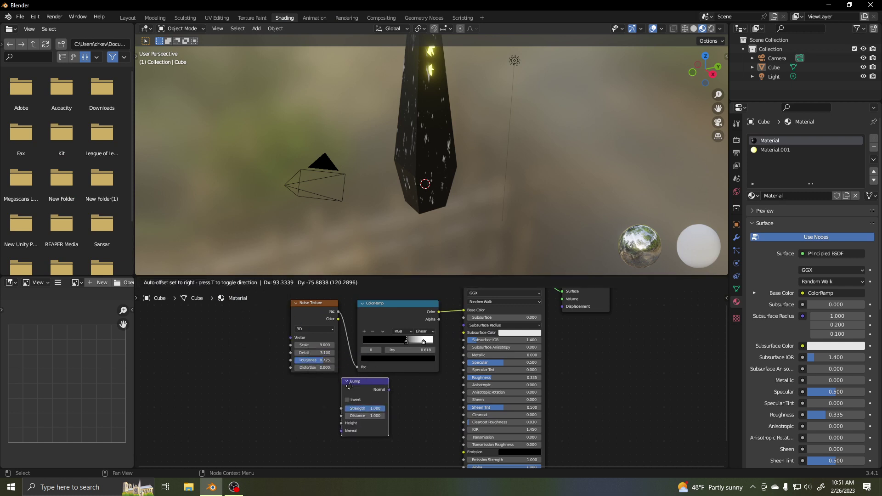
pyautogui.click(422, 401)
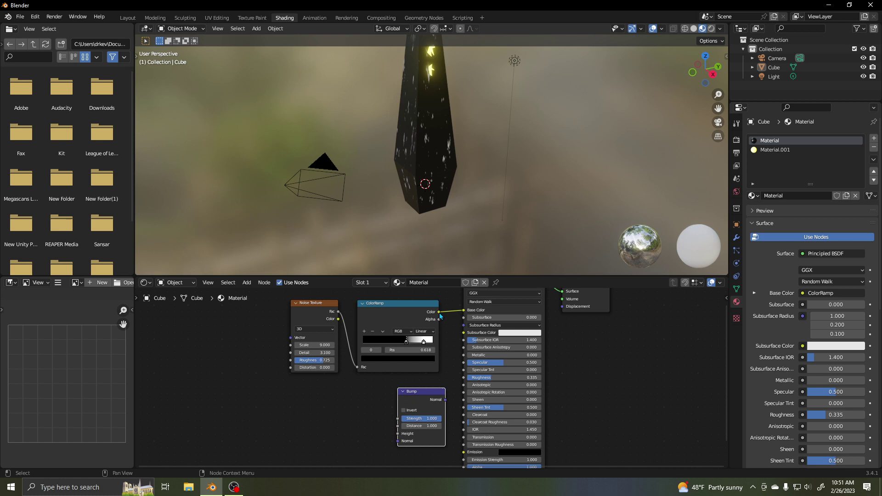
pyautogui.moveTo(439, 314); pyautogui.dragTo(397, 436)
# Connect the Bump Normal output to the Principled BSDF Normal input.
pyautogui.scroll(3, 388, 366)
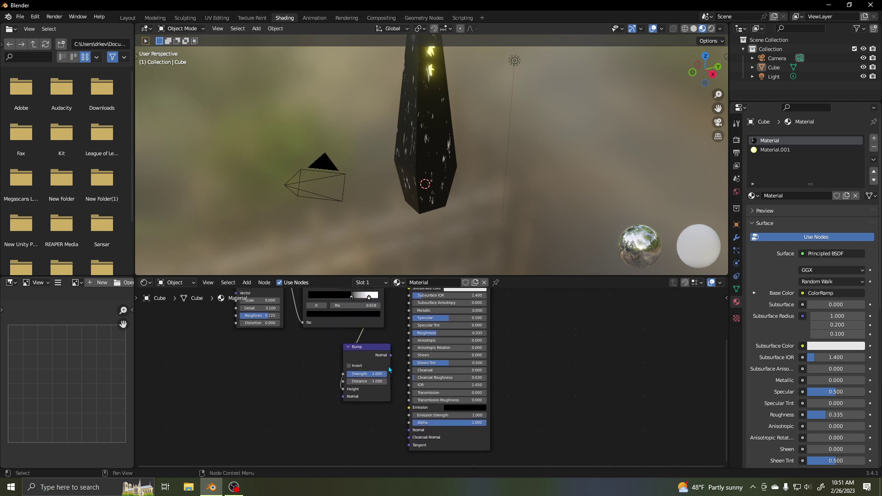
pyautogui.scroll(1, 380, 357)
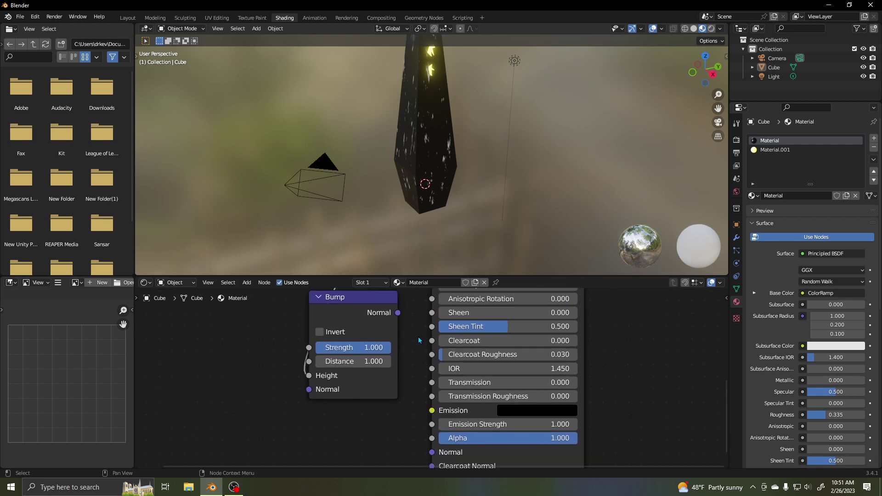
pyautogui.moveTo(418, 337)
pyautogui.mouseDown(button='middle')
pyautogui.moveTo(427, 335)
pyautogui.moveTo(426, 347)
pyautogui.mouseUp(button='middle')
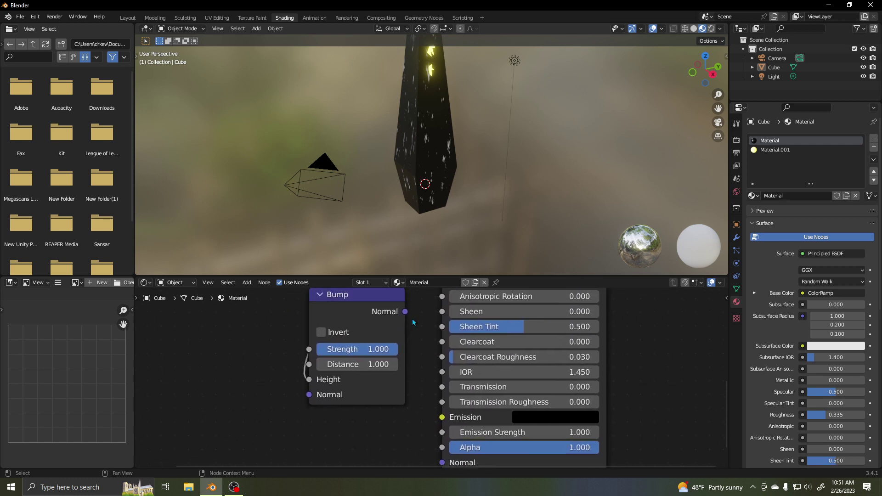
pyautogui.moveTo(406, 312); pyautogui.dragTo(441, 396)
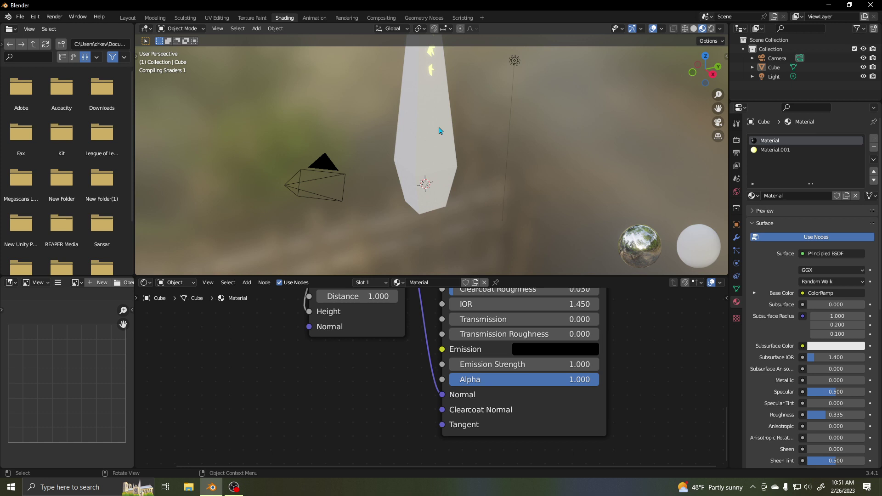
# Turn on Invert in the Bump node.
pyautogui.scroll(4, 439, 127)
pyautogui.moveTo(440, 126); pyautogui.dragTo(399, 163, button='middle')
pyautogui.scroll(2, 344, 136)
pyautogui.scroll(5, 371, 361)
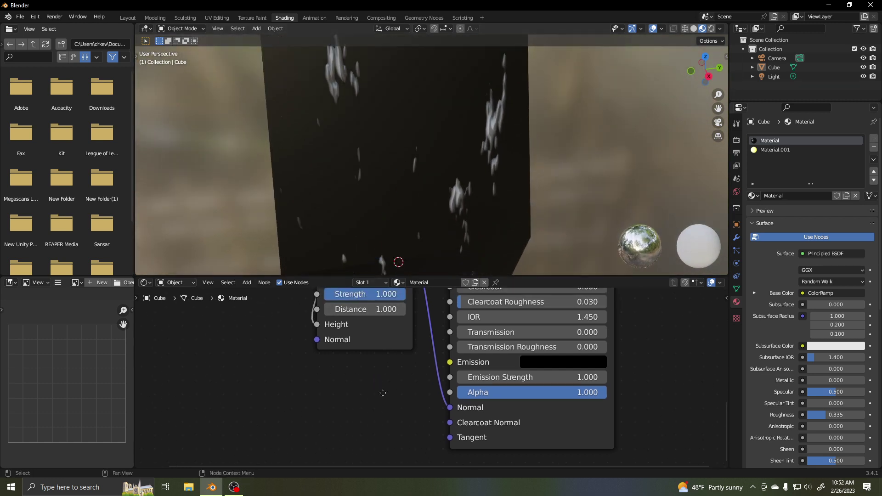
pyautogui.click(357, 341)
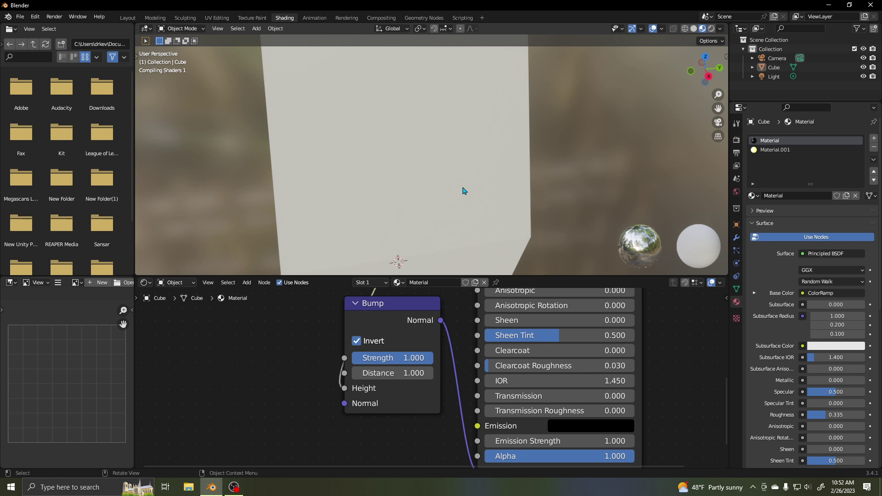
pyautogui.scroll(-8, 398, 184)
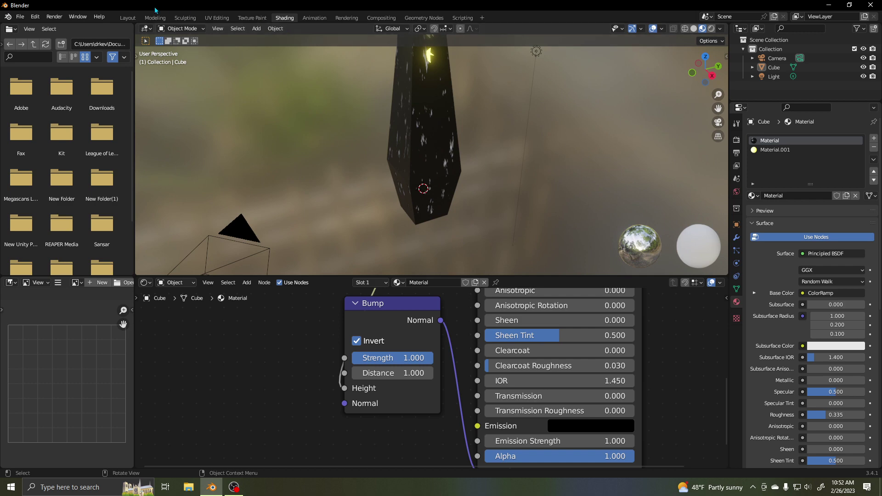
# Switch to Layout and orbit the upright obelisk to view its bumped speckles and runes.
pyautogui.click(128, 17)
pyautogui.moveTo(558, 250); pyautogui.dragTo(534, 256, button='middle')
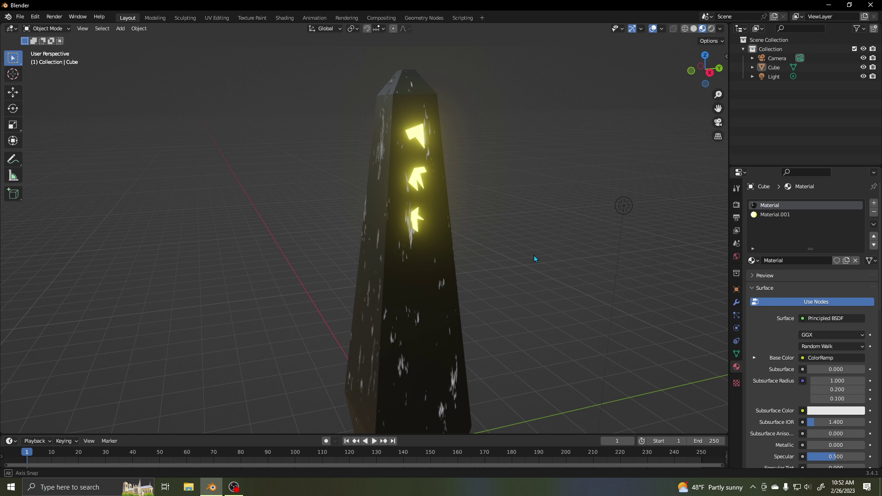
pyautogui.moveTo(534, 255); pyautogui.dragTo(521, 255, button='middle')
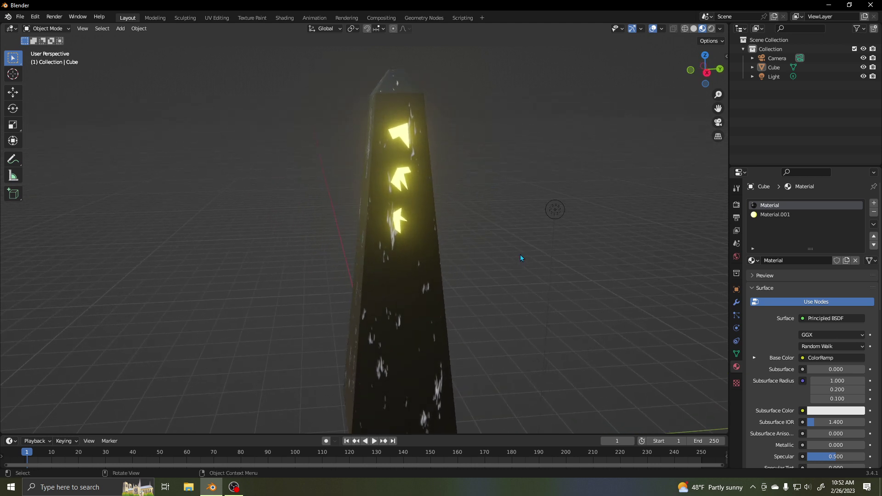